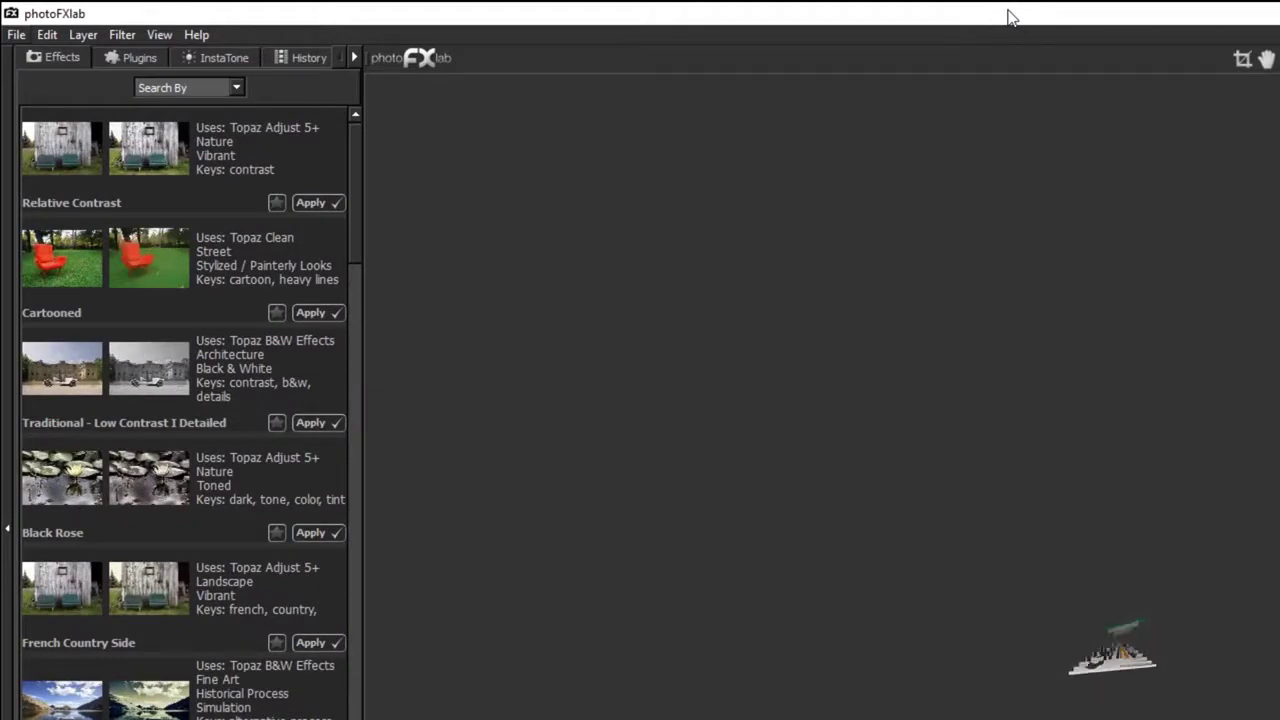
key(alt+f)
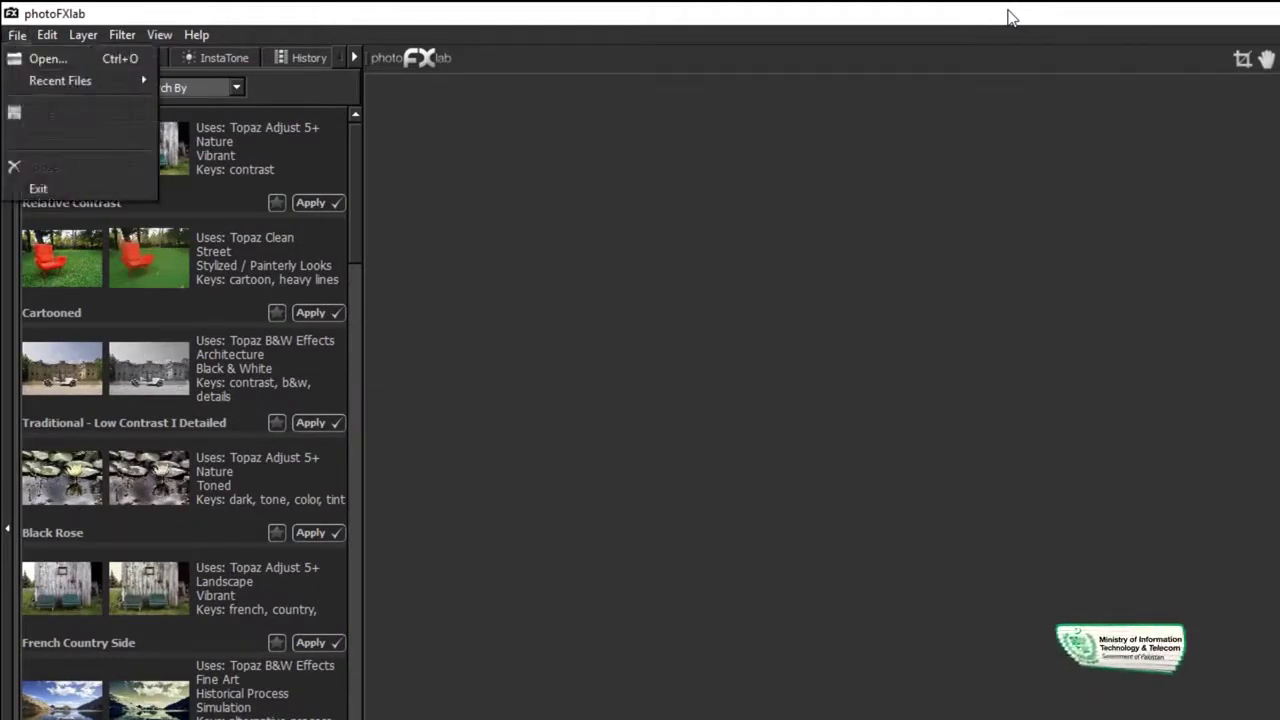
key(Escape)
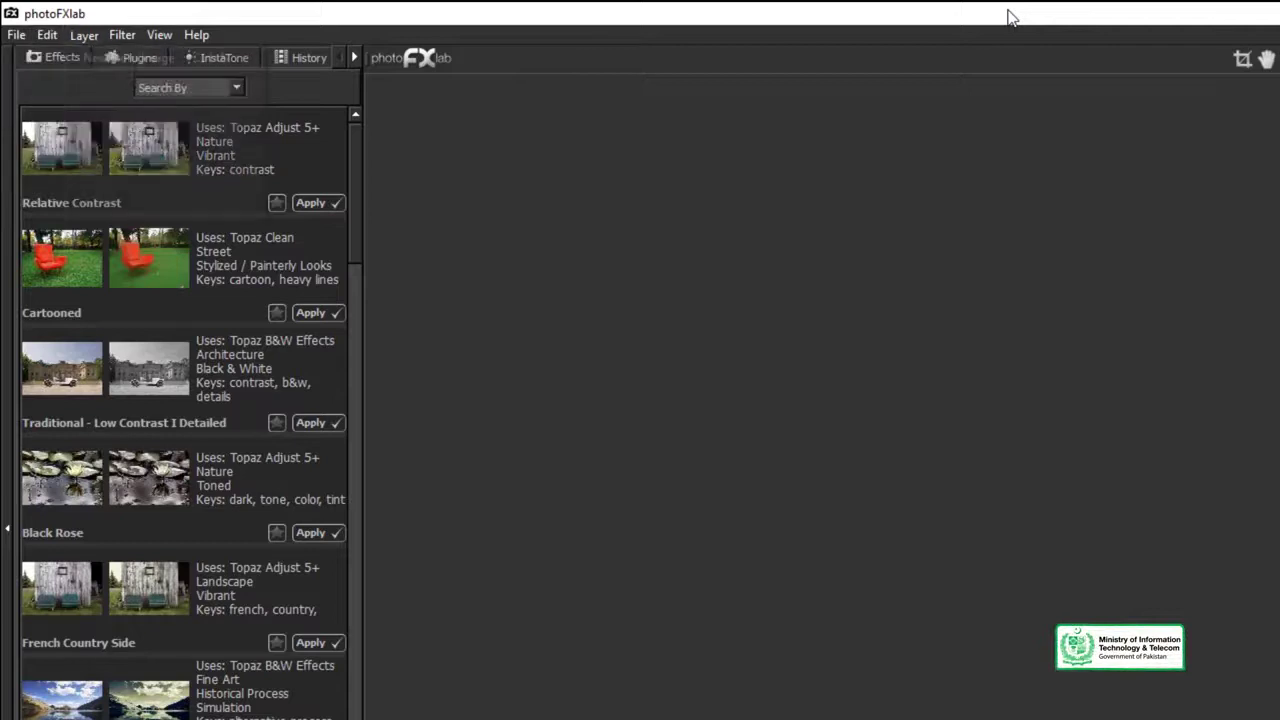
key(alt+f)
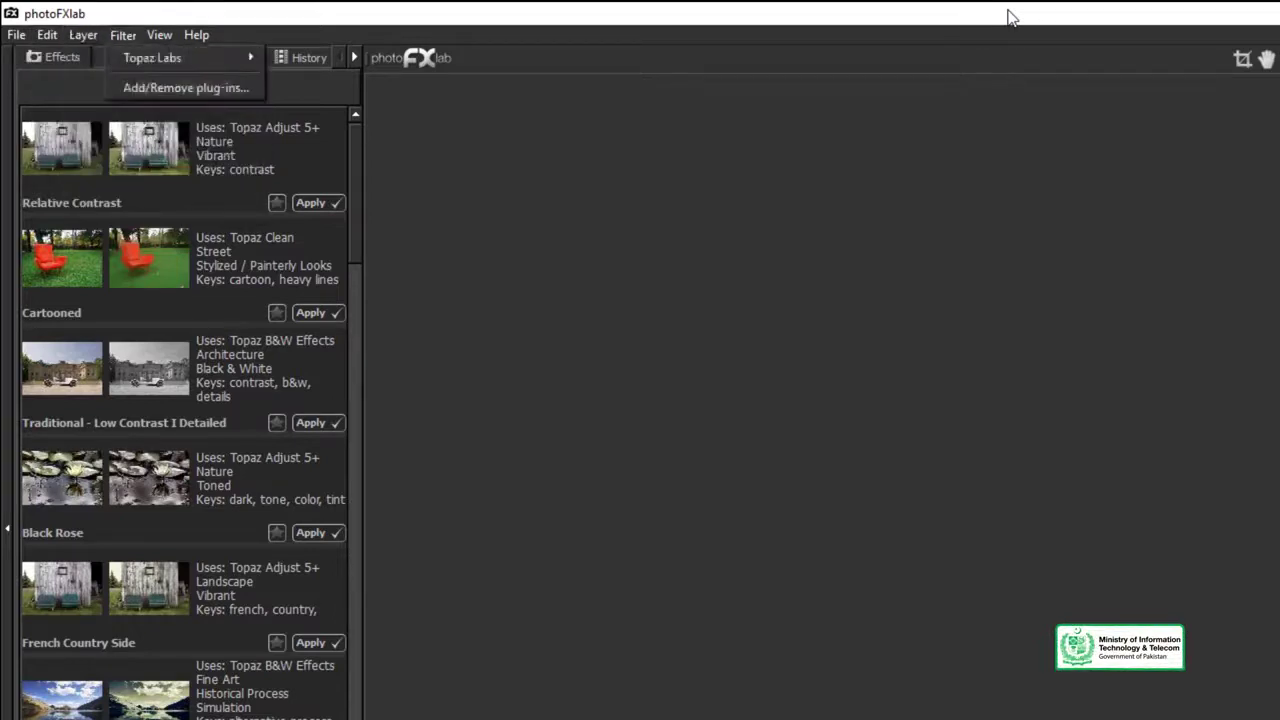
key(Down)
key(Right)
key(Escape)
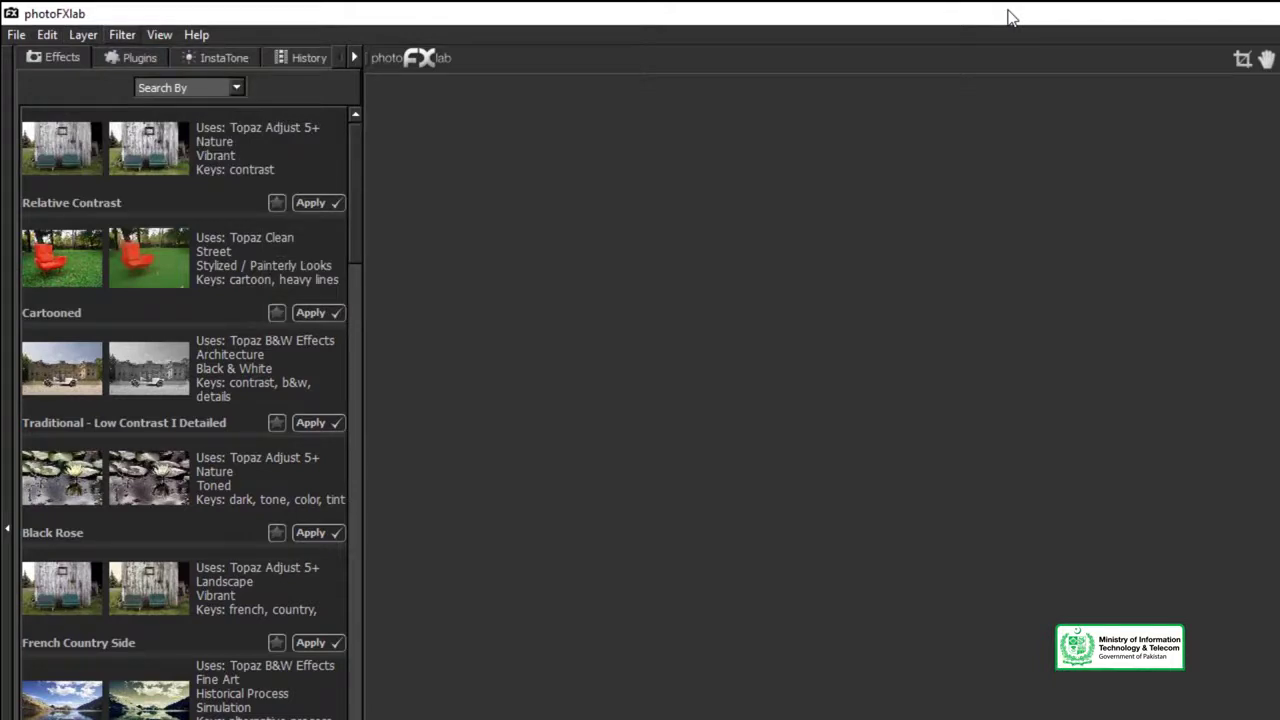
key(alt+v)
key(Right)
key(Left)
key(Escape)
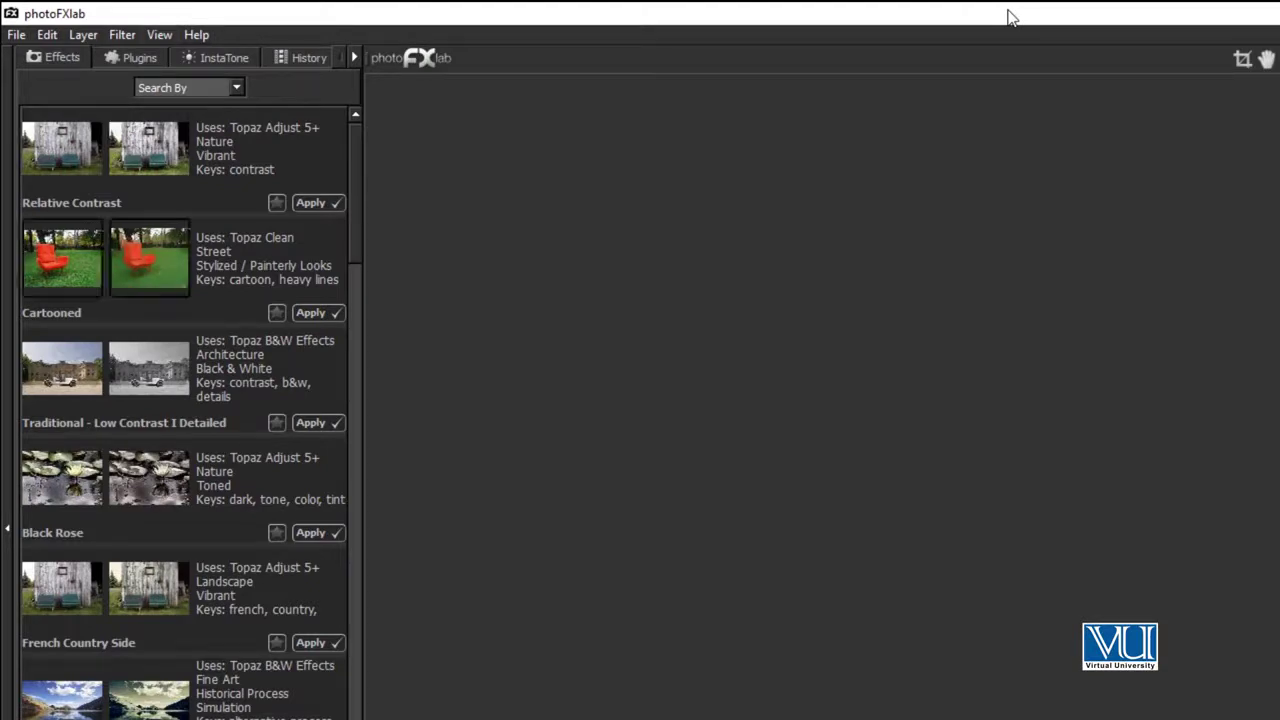
scroll(184, 440, down, 12)
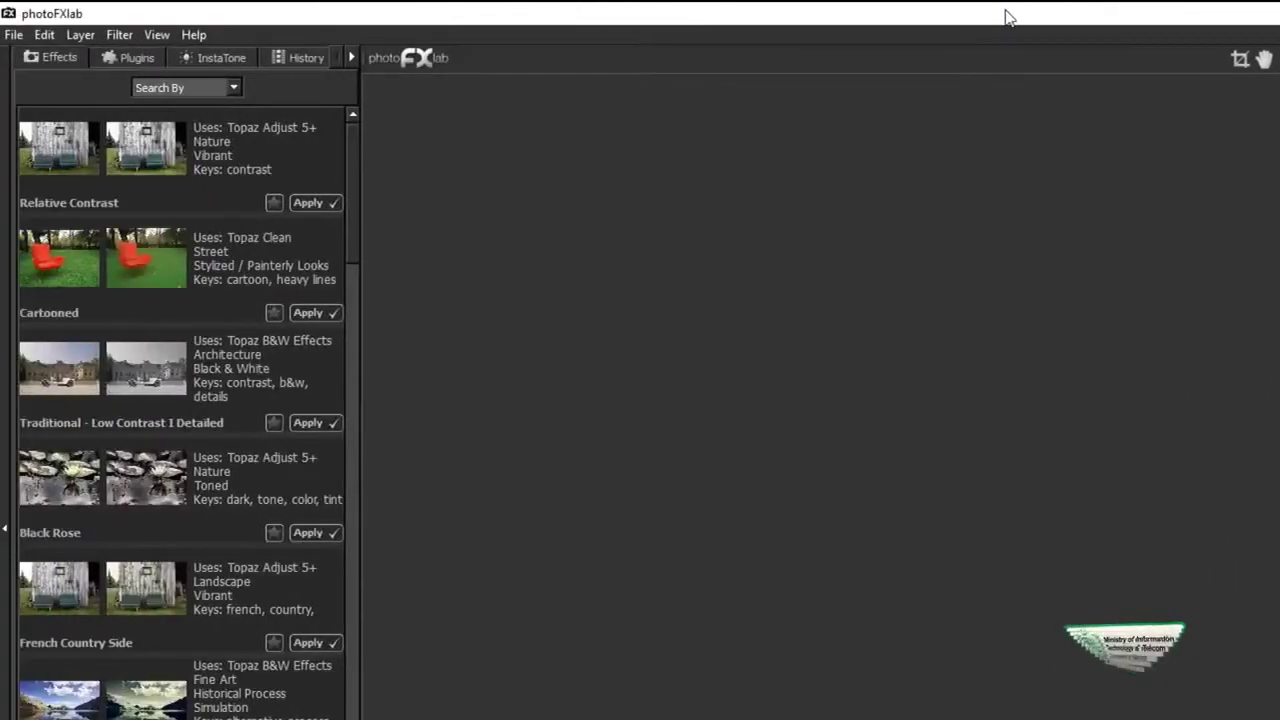
Open the bearded man's portrait photo from the 114-Third Party Plugin-02- Topaz Photo Effects Lab folder.
key(alt+f)
key(Return)
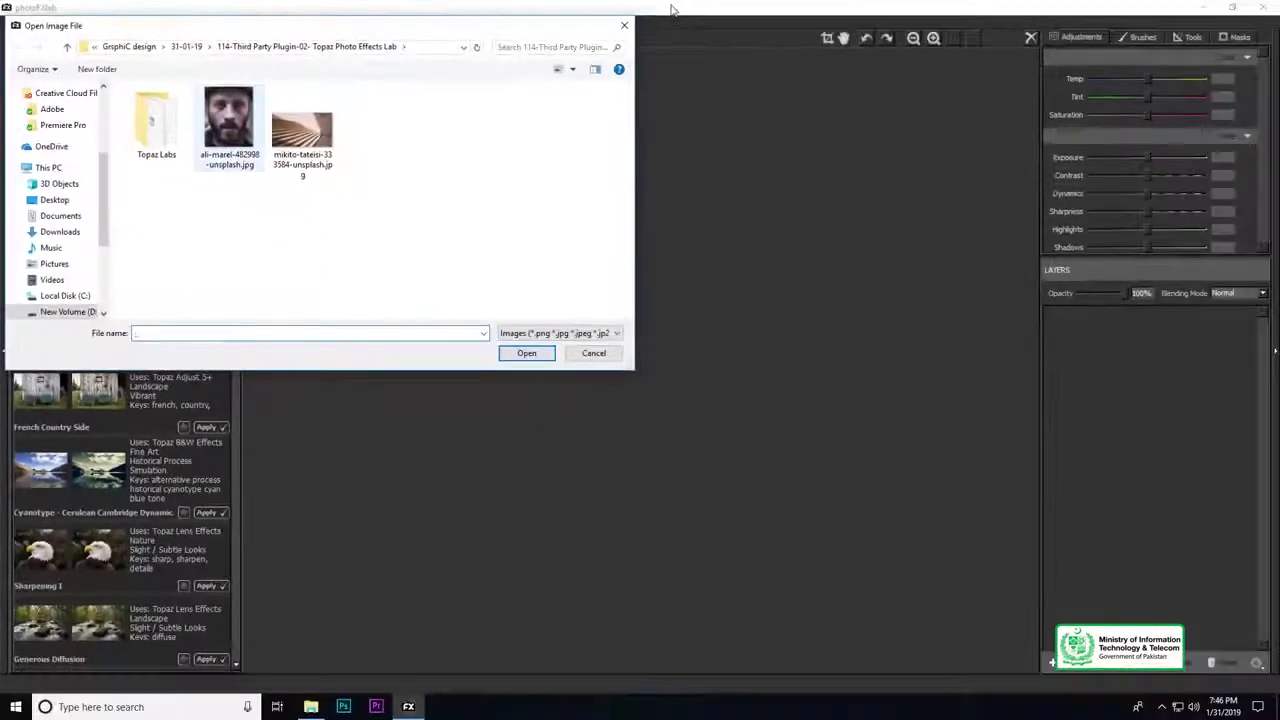
click(230, 128)
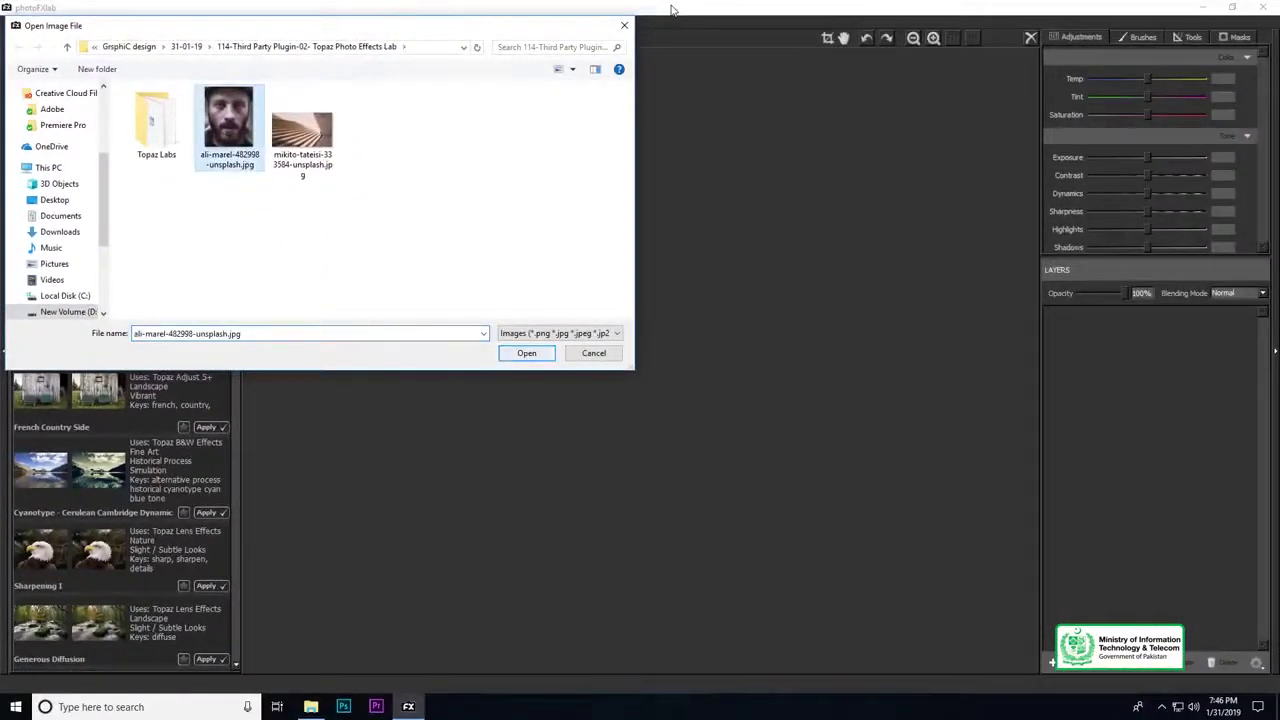
click(527, 353)
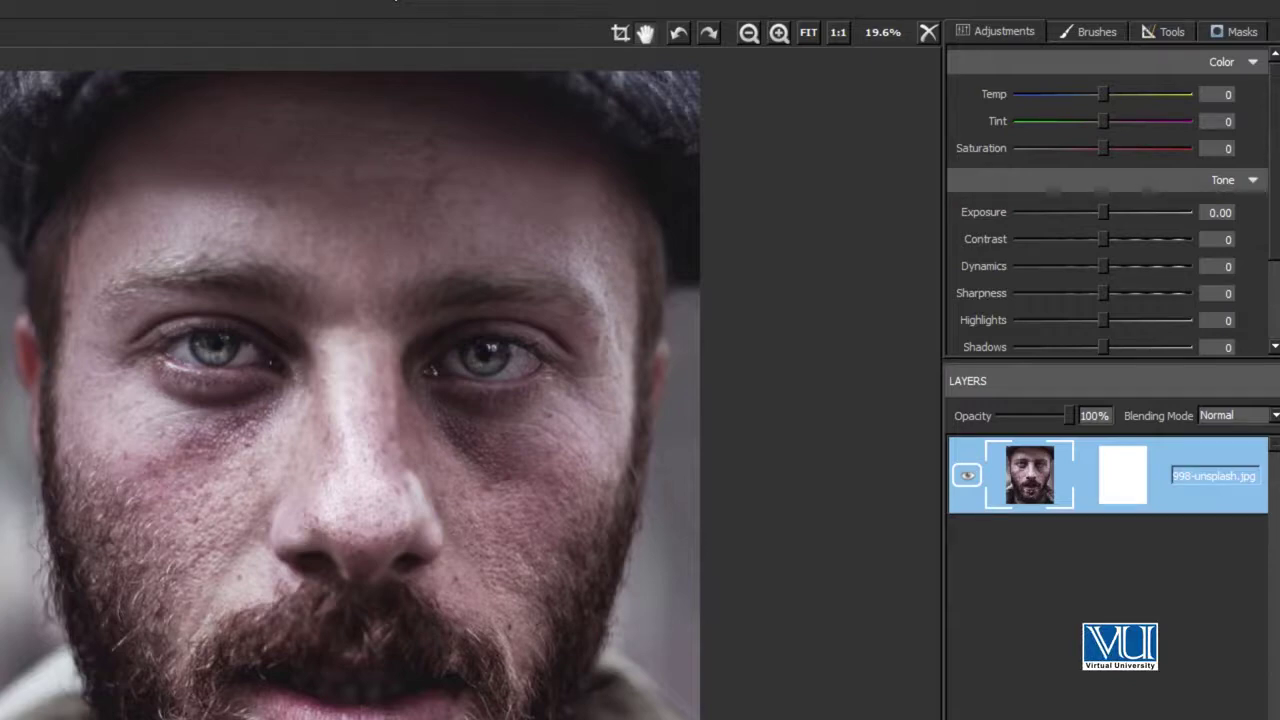
mouse_move(1070, 415)
mouse_down()
mouse_move(1010, 415)
mouse_move(1070, 415)
mouse_up()
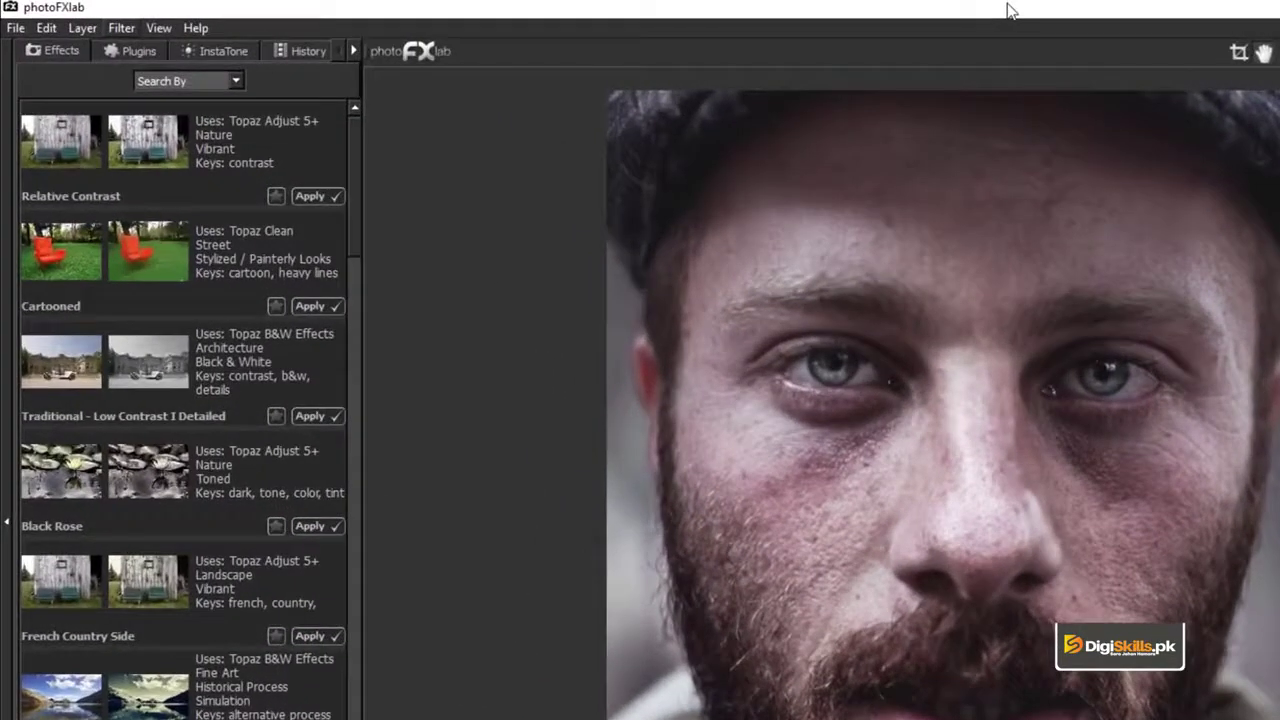
Look through the Topaz Labs filter plug-ins available for the portrait, from Adjust 5 to Star Effects.
key(alt+t)
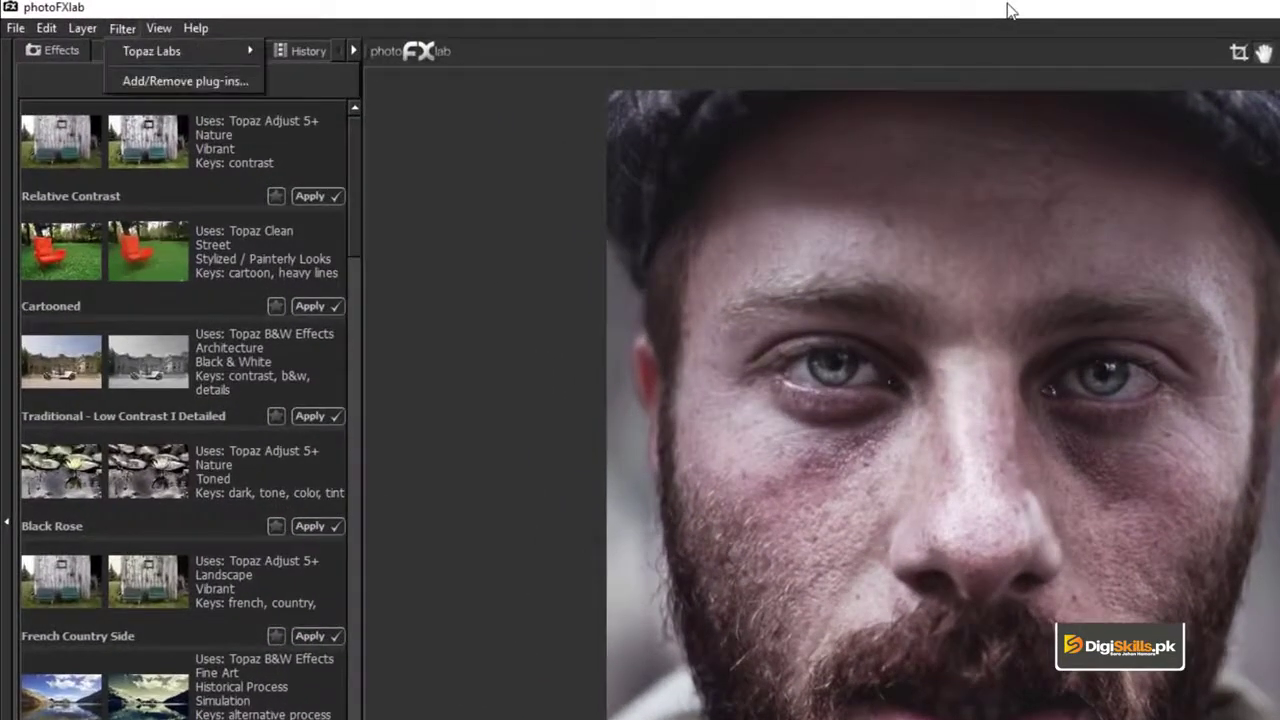
key(Down)
key(Right)
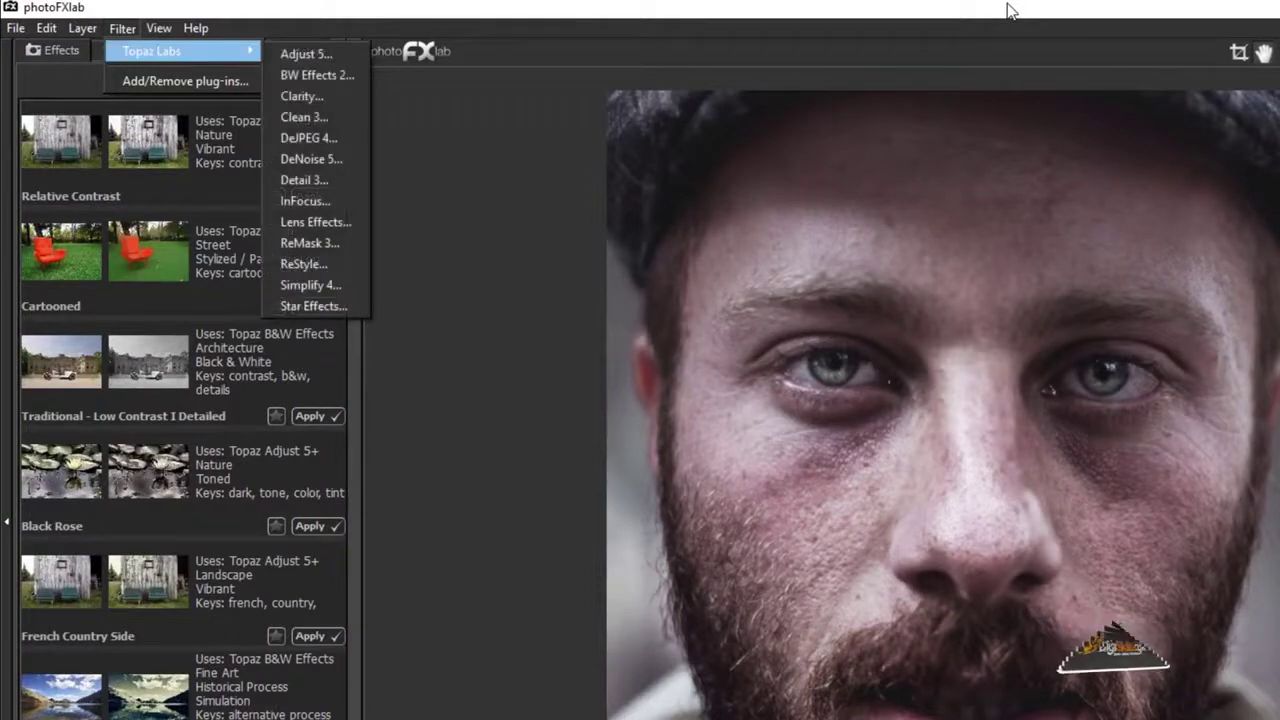
key(Up)
key(Up)
key(Up)
key(Up)
key(Up)
key(Up)
key(Up)
key(Up)
key(Up)
key(Up)
key(Up)
key(Up)
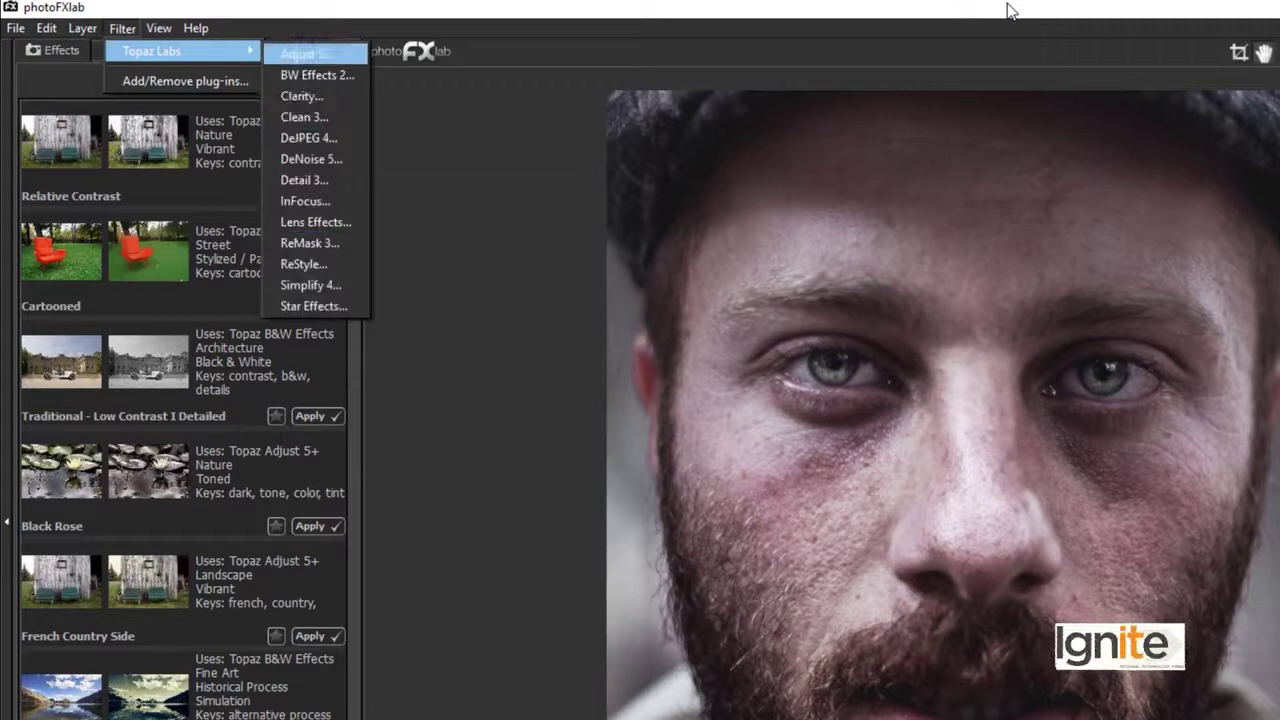
key(Down)
key(Down)
key(Down)
key(Down)
key(Down)
key(Down)
key(Down)
key(Down)
key(Down)
key(Down)
key(Down)
key(Up)
key(Up)
key(Up)
key(Up)
key(Up)
key(Up)
key(Up)
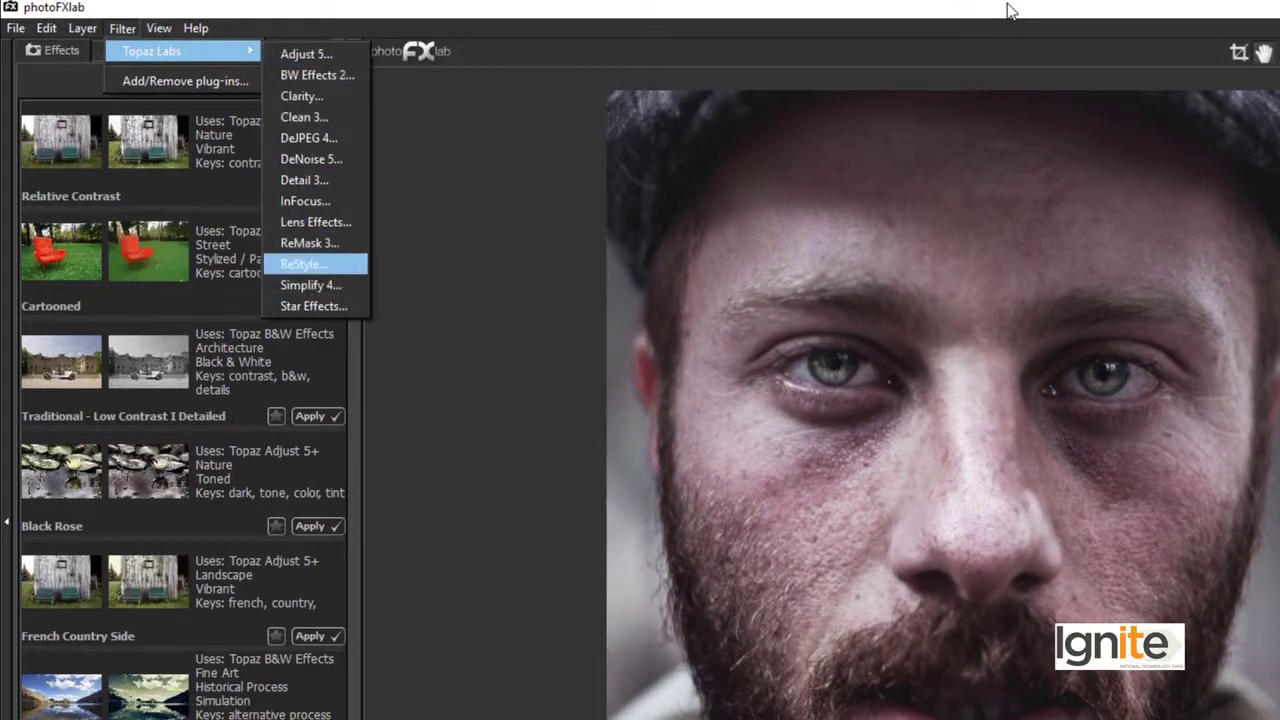
Launch the Topaz Labs Adjust 5 filter on the portrait.
key(Up)
key(Up)
key(Up)
key(Up)
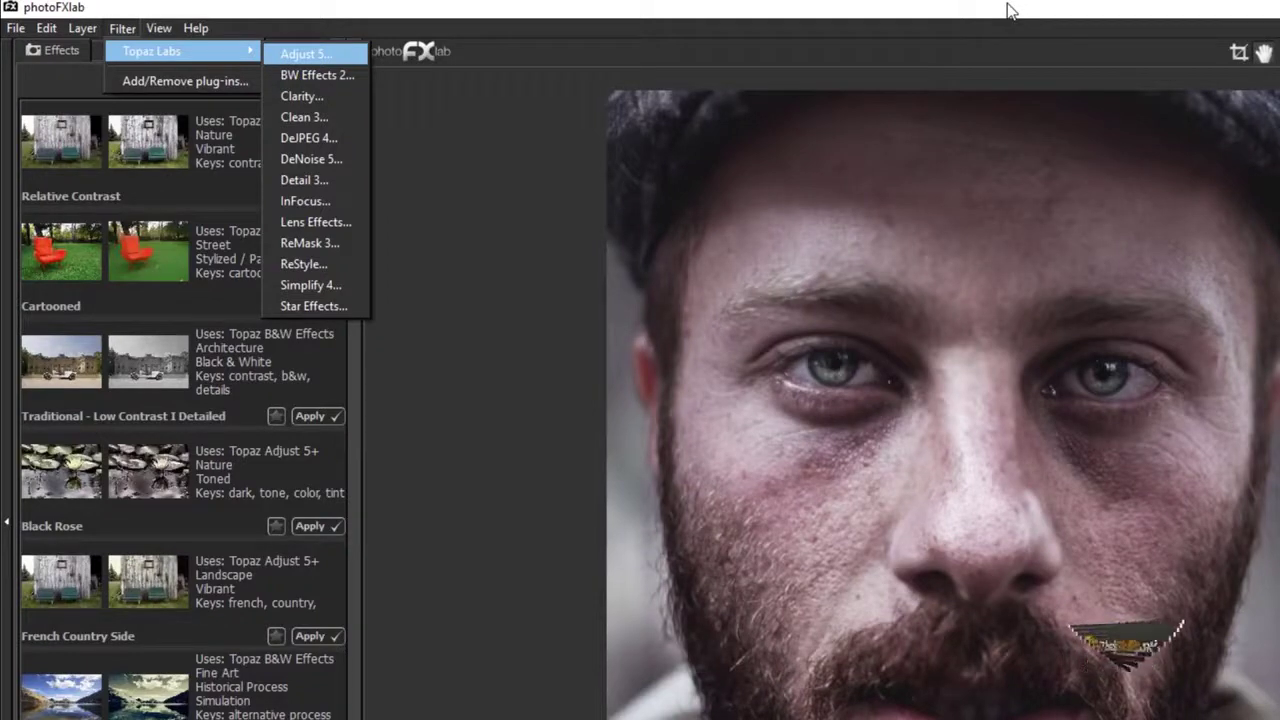
click(1008, 5)
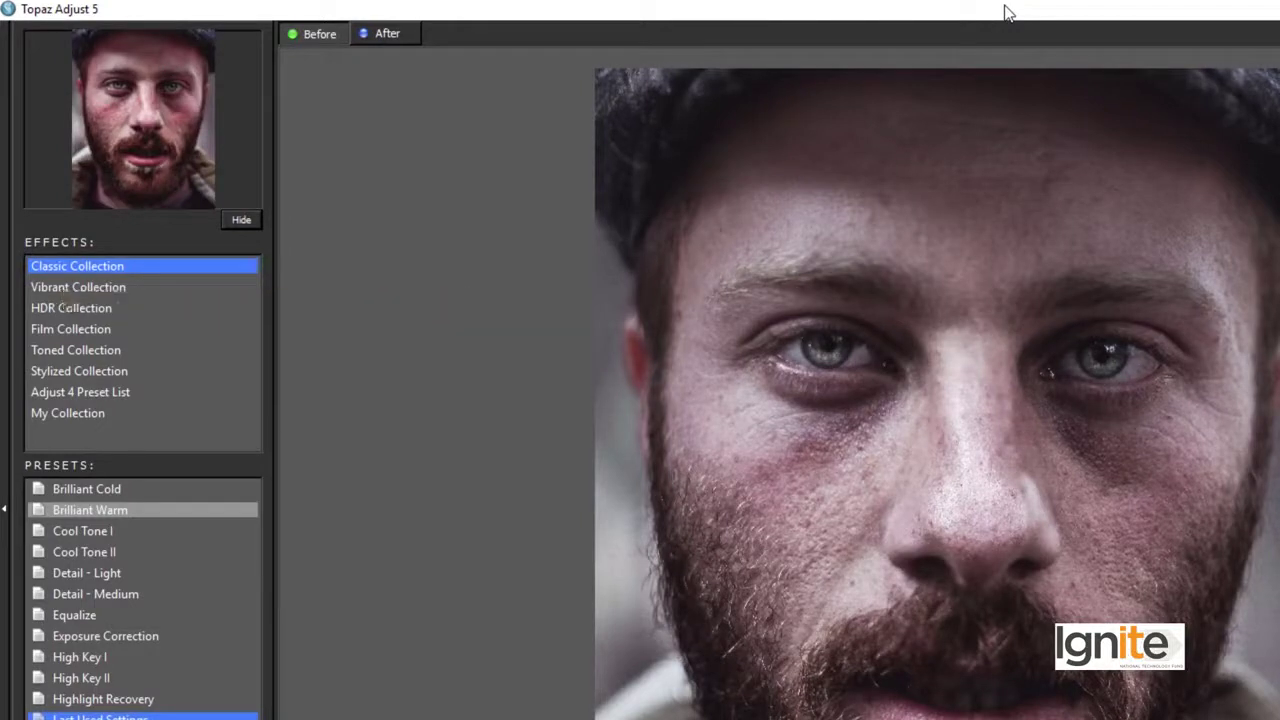
Browse the presets of the HDR, Film, Toned and Stylized collections and the Adjust 4 Preset List.
click(70, 287)
key(Down)
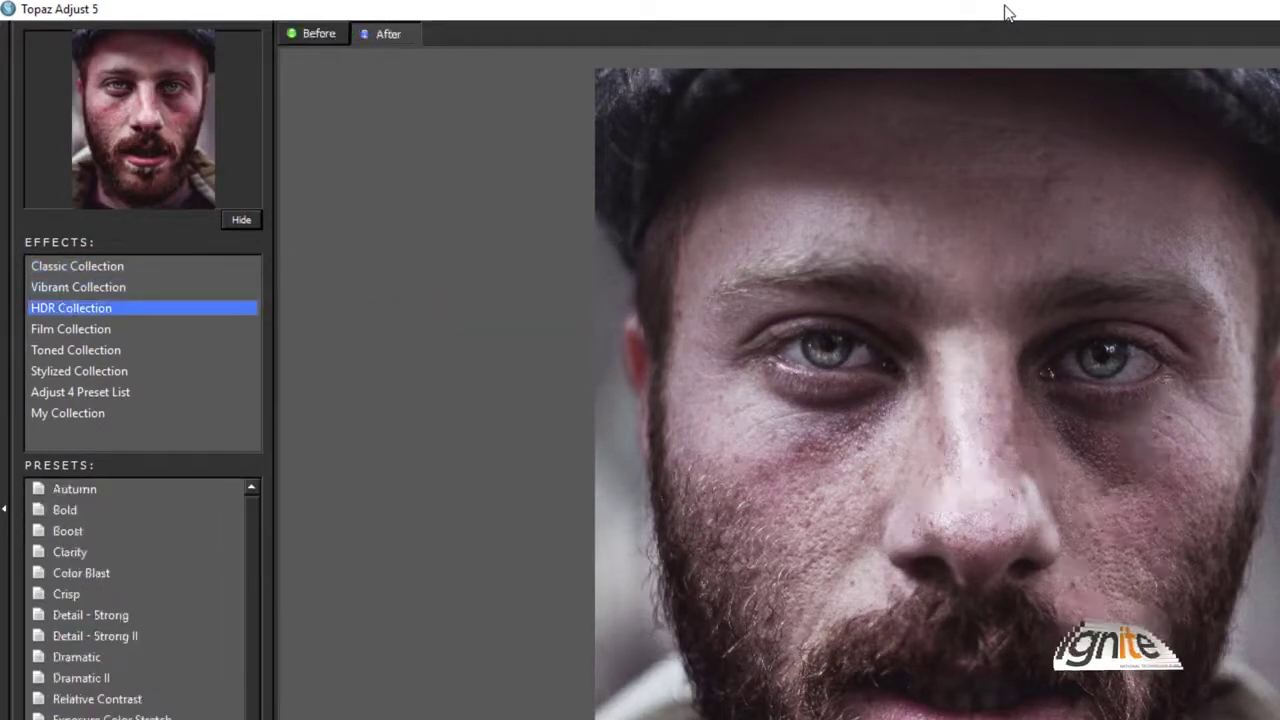
key(Down)
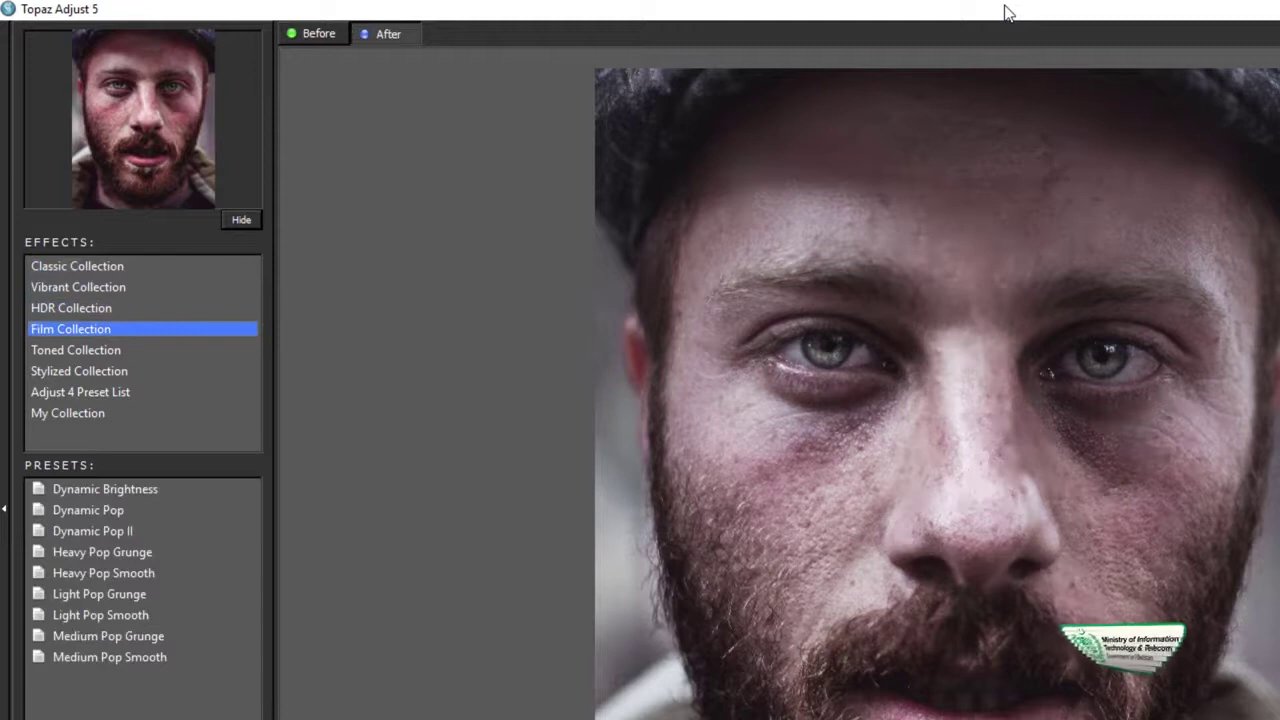
key(Tab)
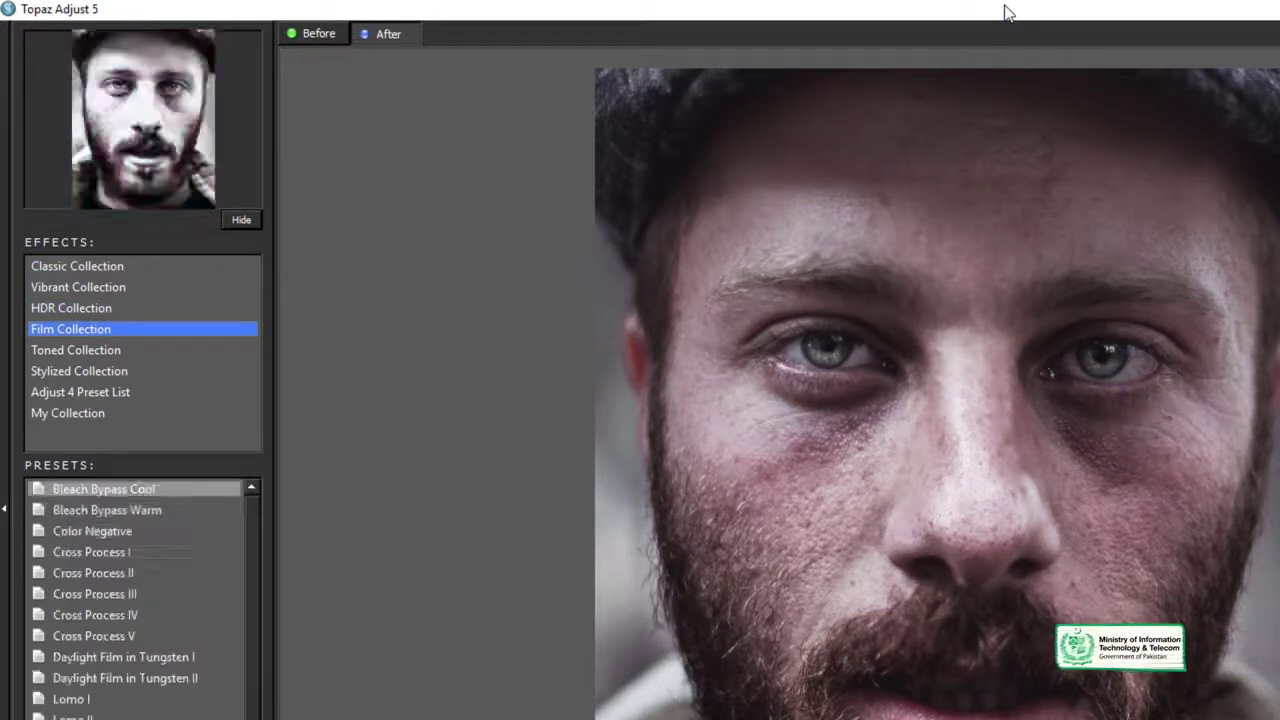
key(Down)
key(Down)
key(Down)
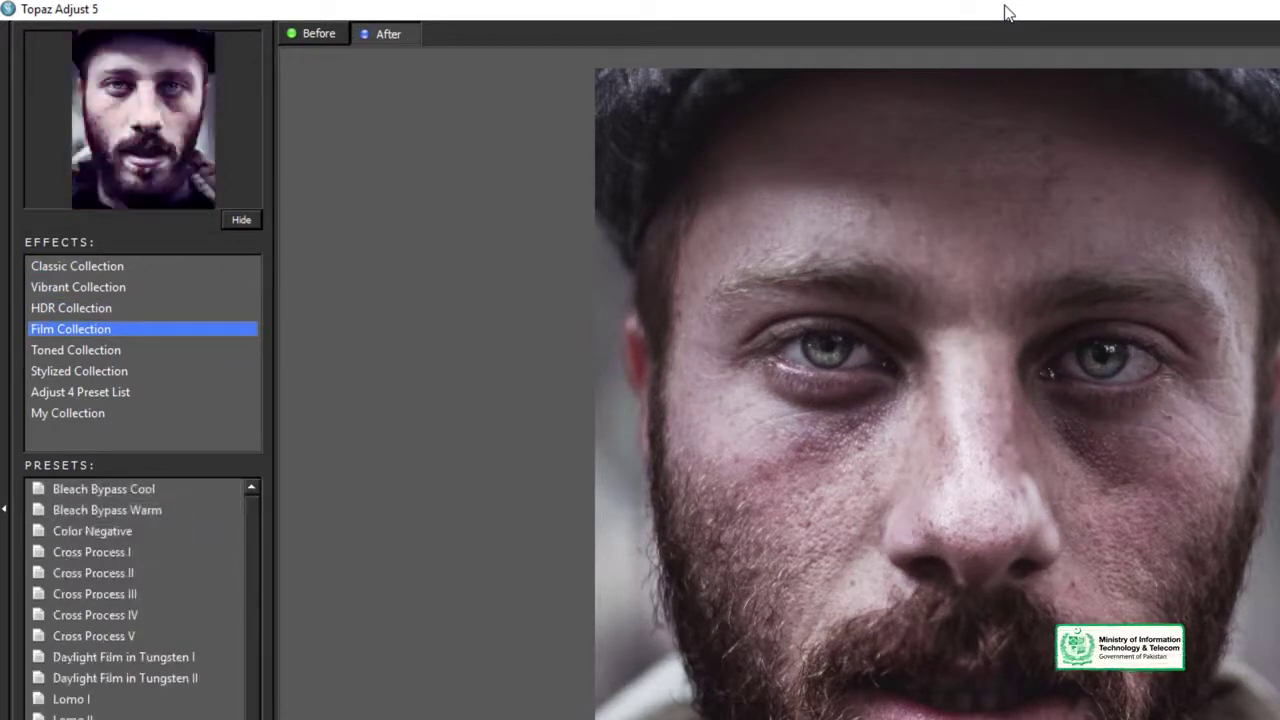
key(Down)
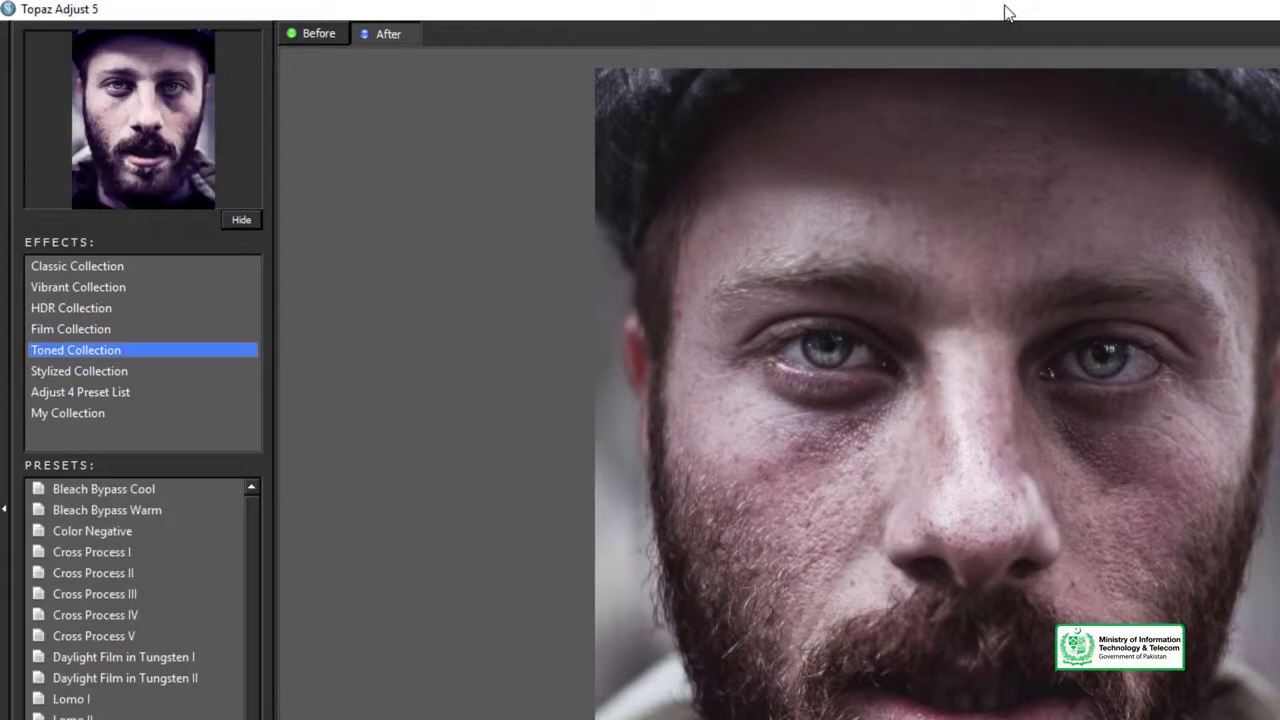
key(Down)
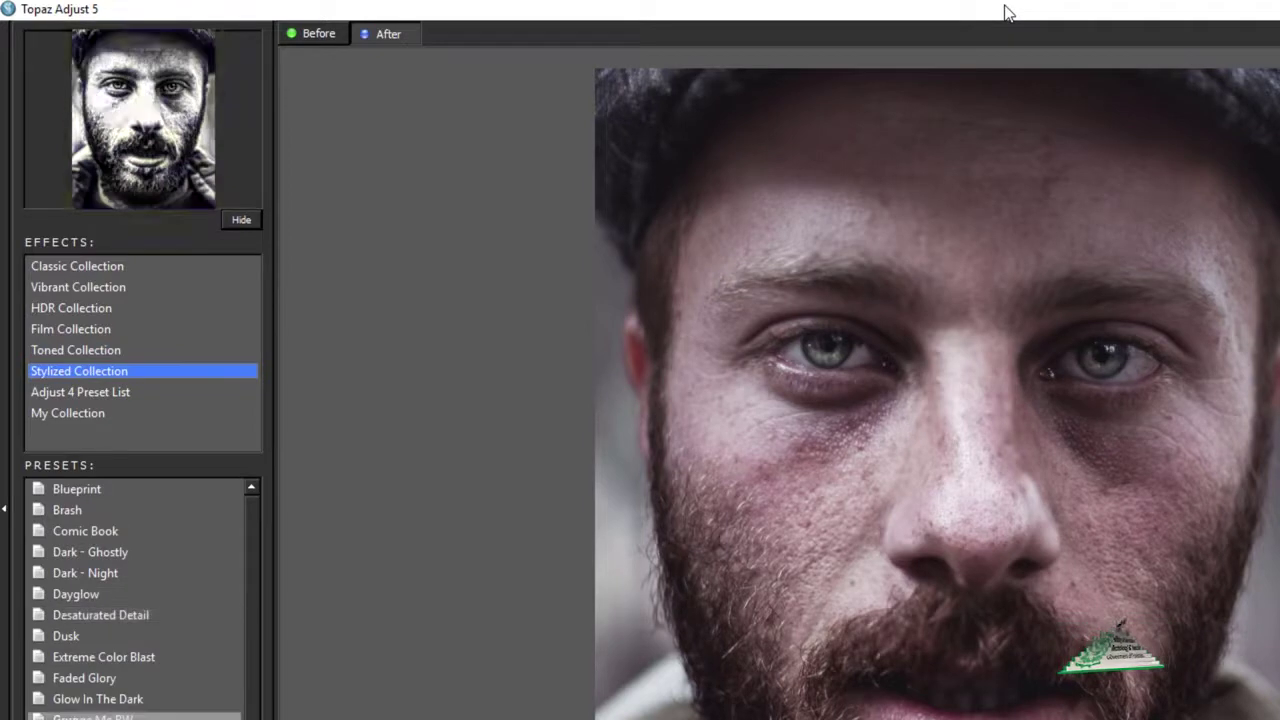
key(Down)
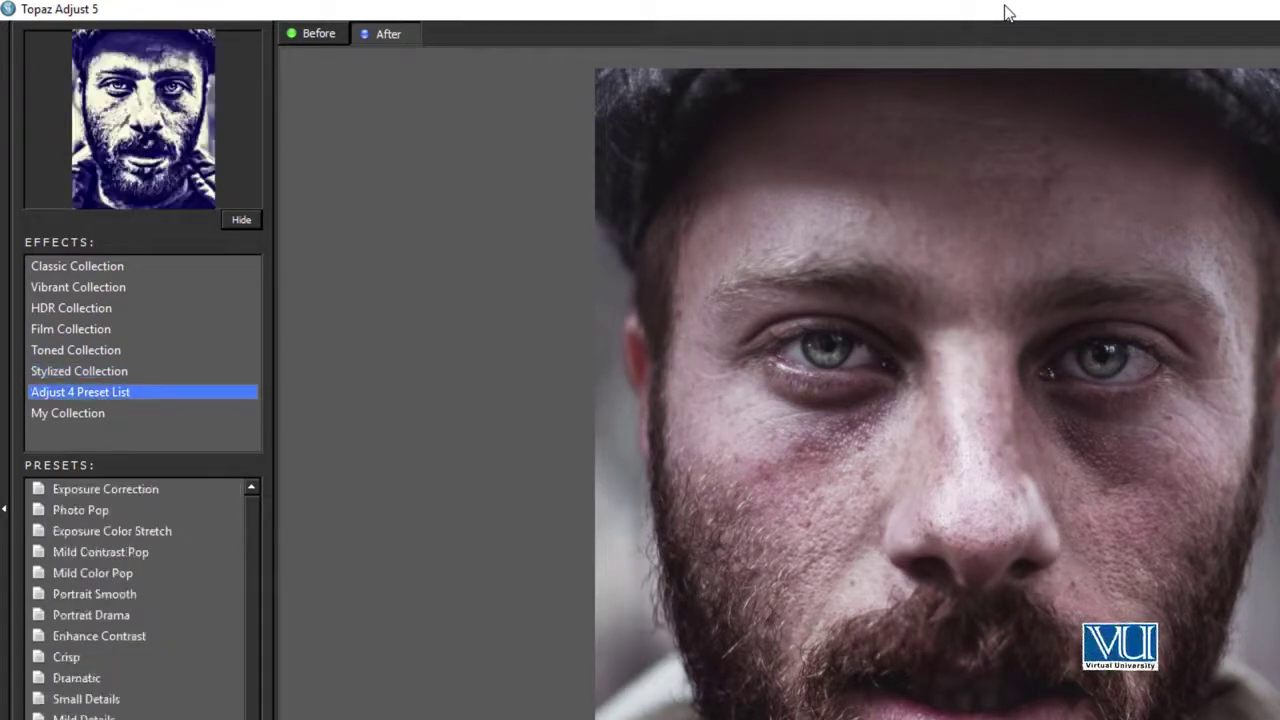
Return to the Classic Collection and try the Brilliant Cold, Brilliant Warm, Cool Tone I and Cool Tone II presets on the portrait.
key(Home)
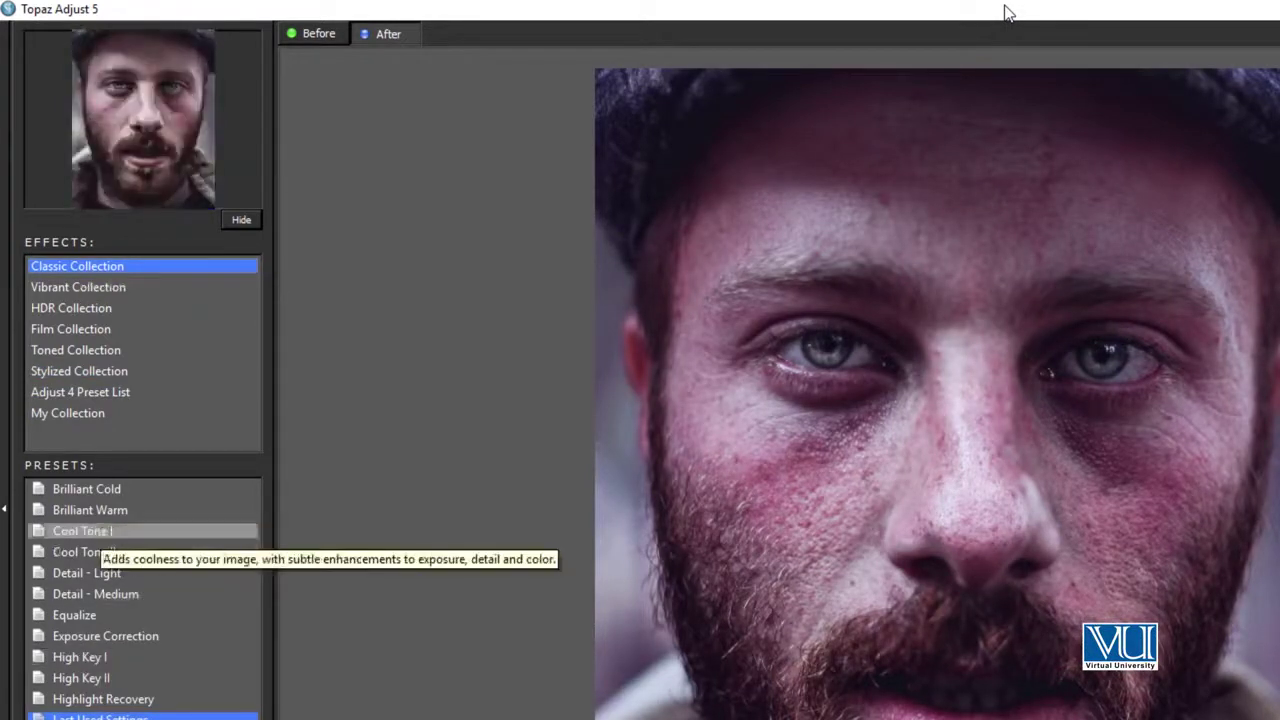
key(Tab)
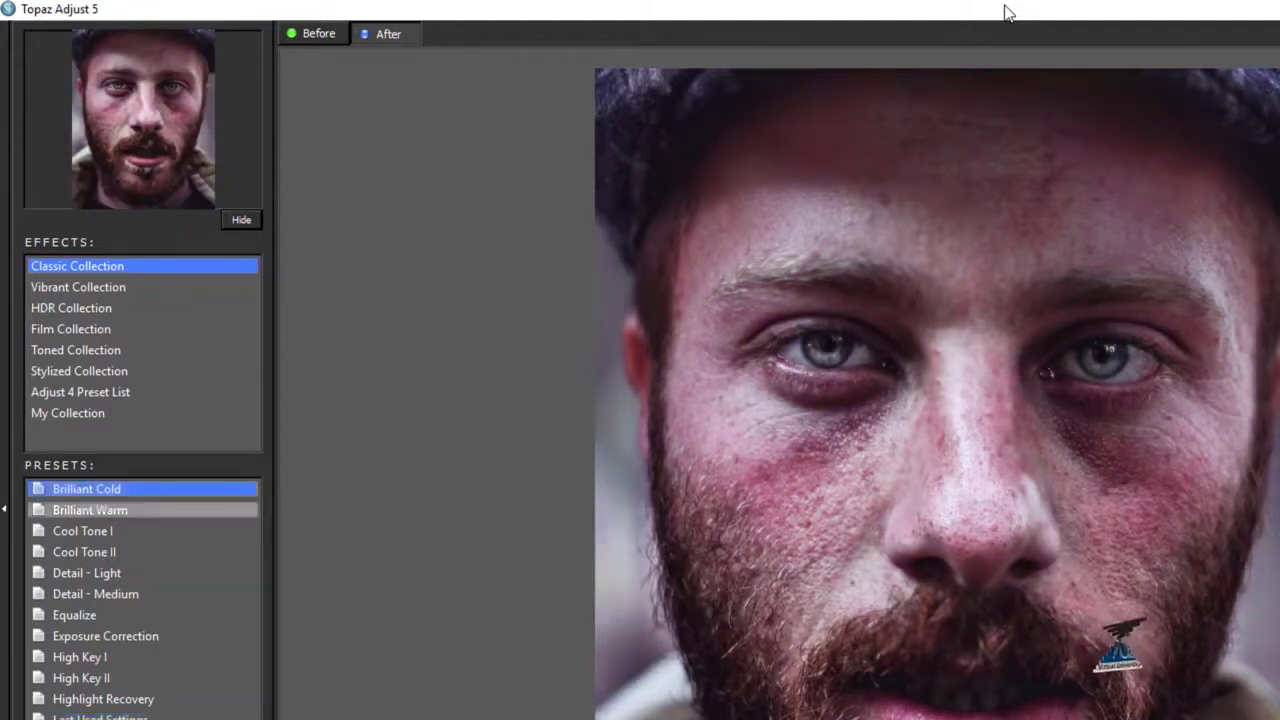
click(90, 510)
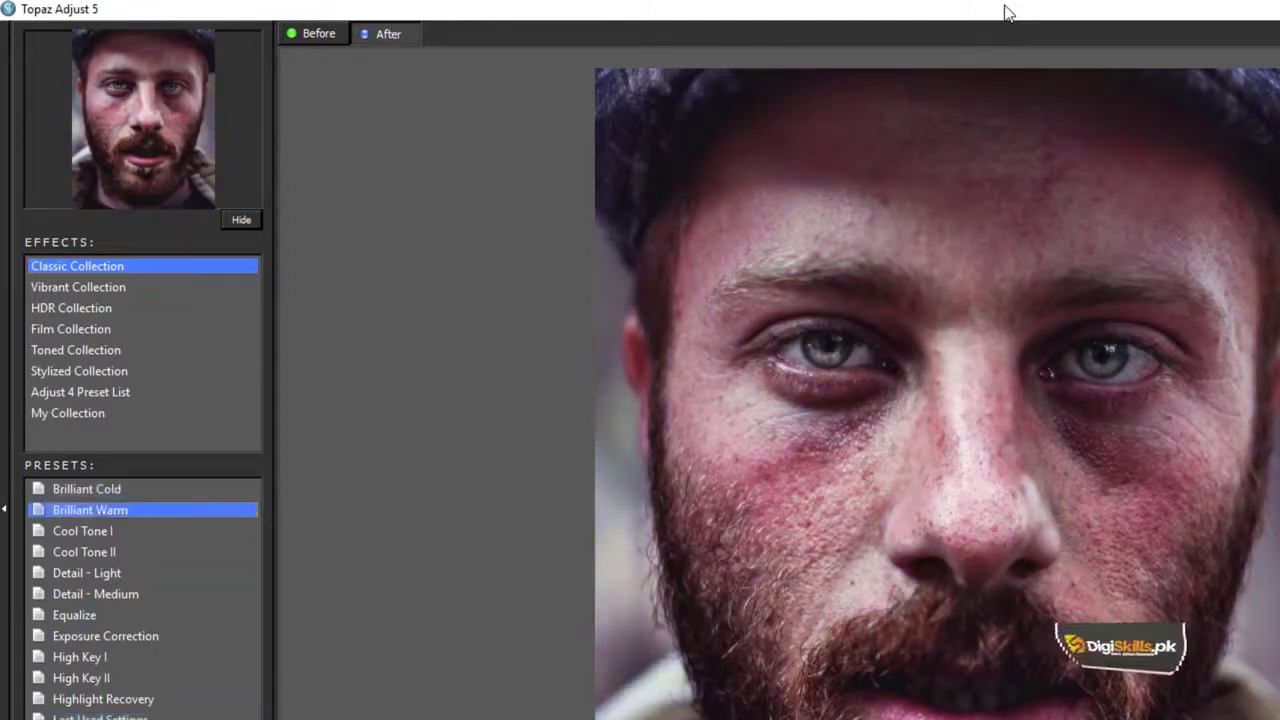
key(Down)
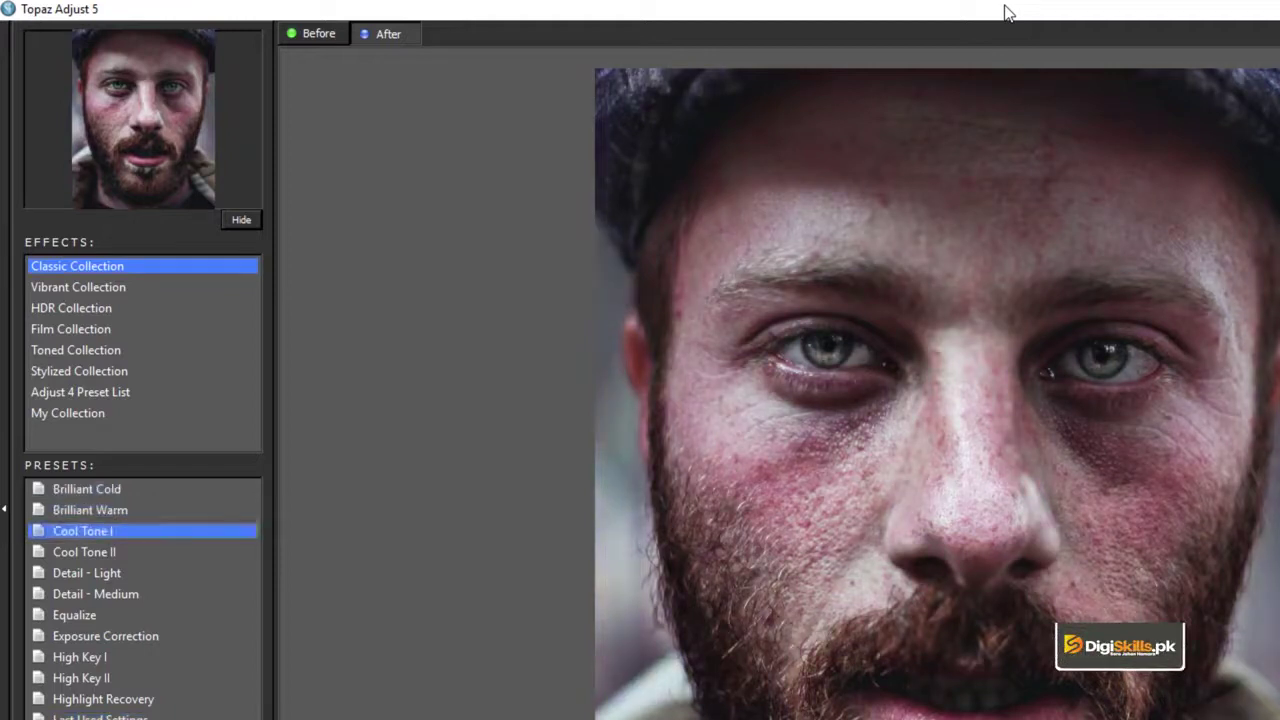
key(Down)
Compare the Detail - Light and Detail - Medium presets on the portrait.
key(Down)
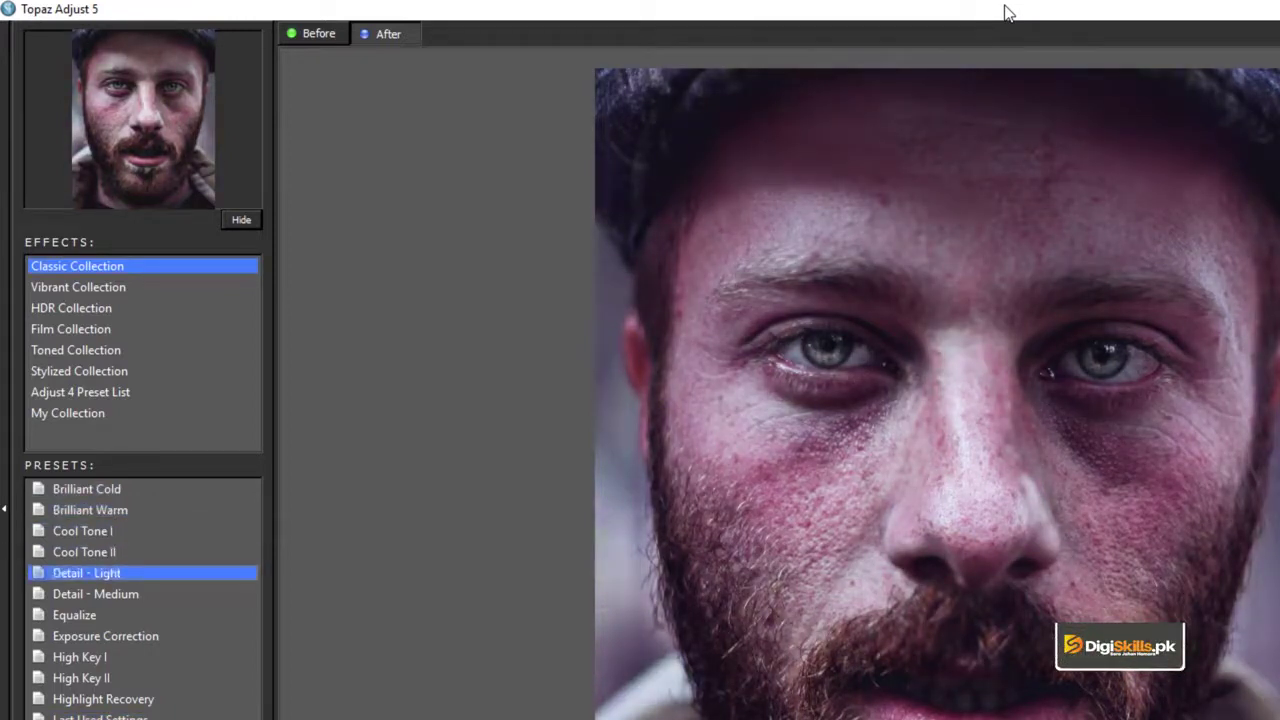
key(Down)
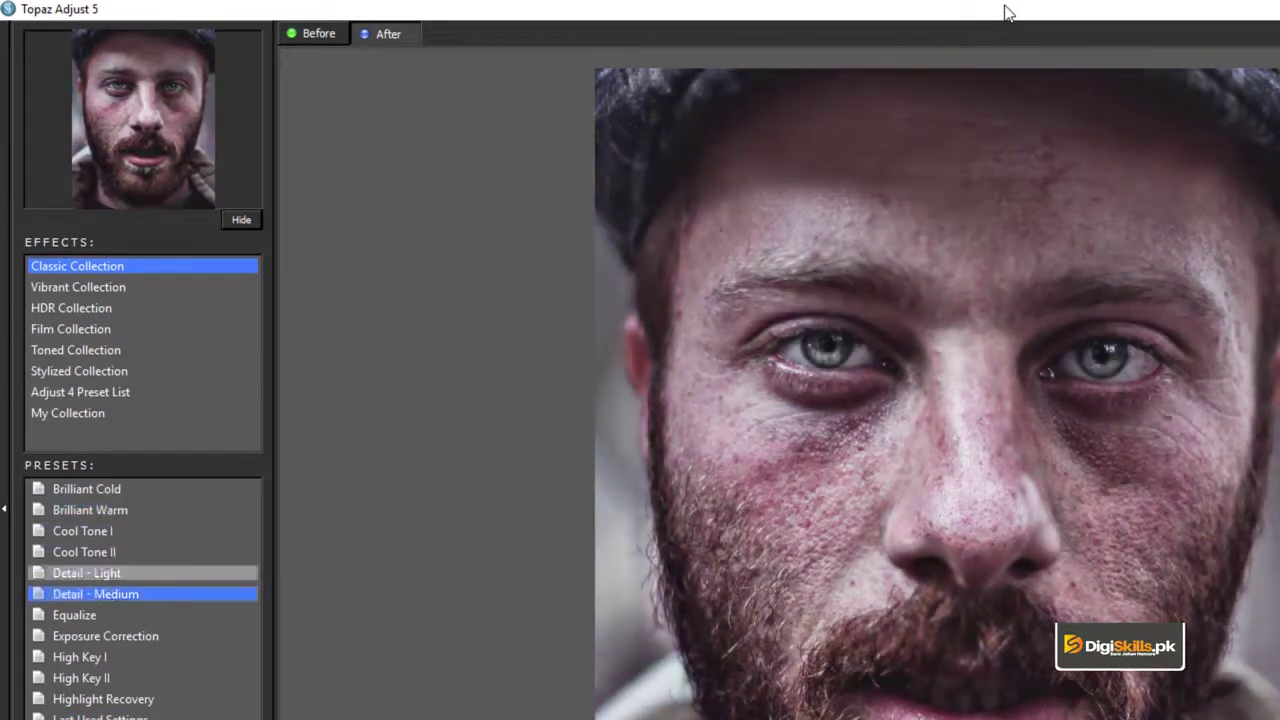
key(Up)
key(Down)
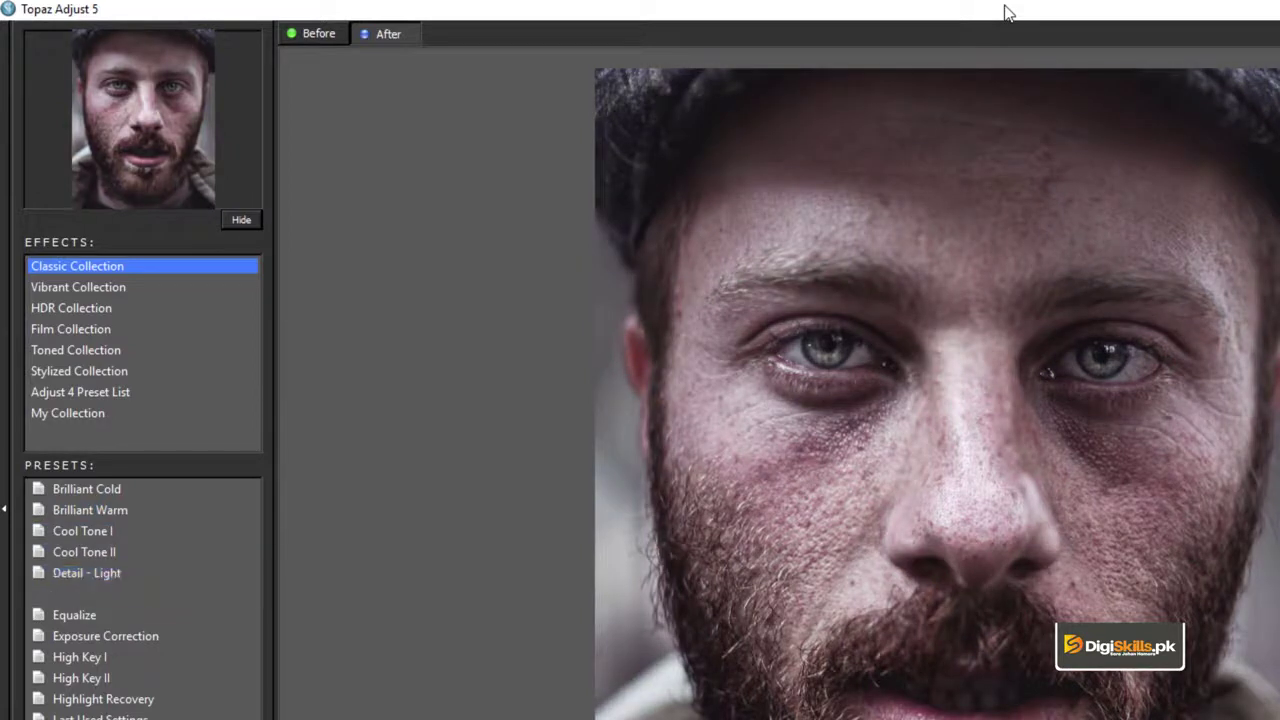
Try the Classic Collection presets from Equalize through High Key I to Last Used Settings on the portrait.
key(Down)
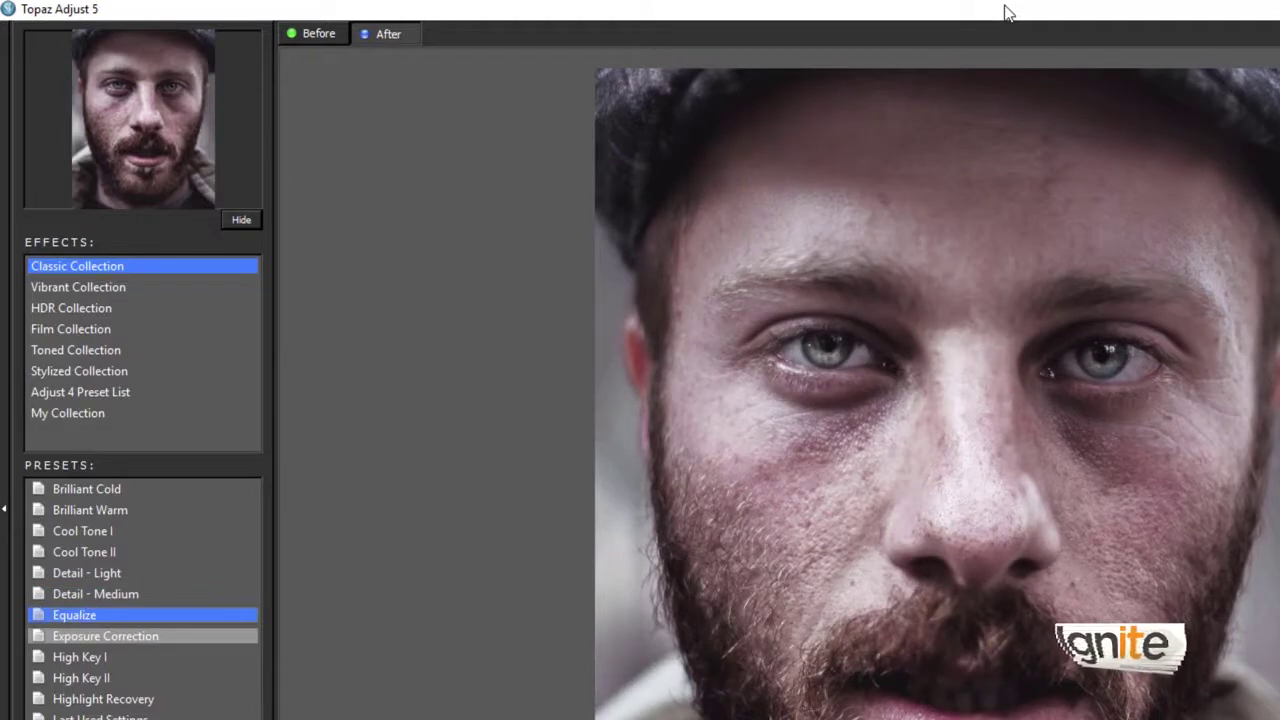
key(Down)
key(Down)
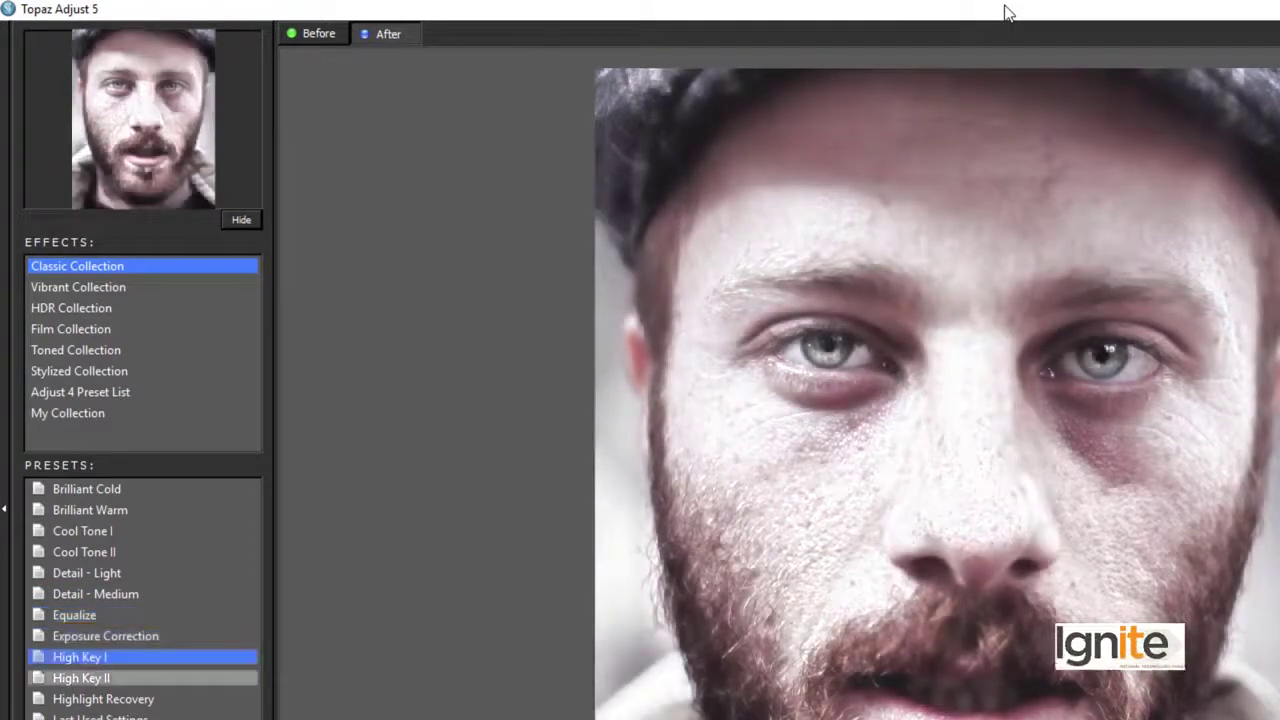
key(Down)
key(Down)
key(Down)
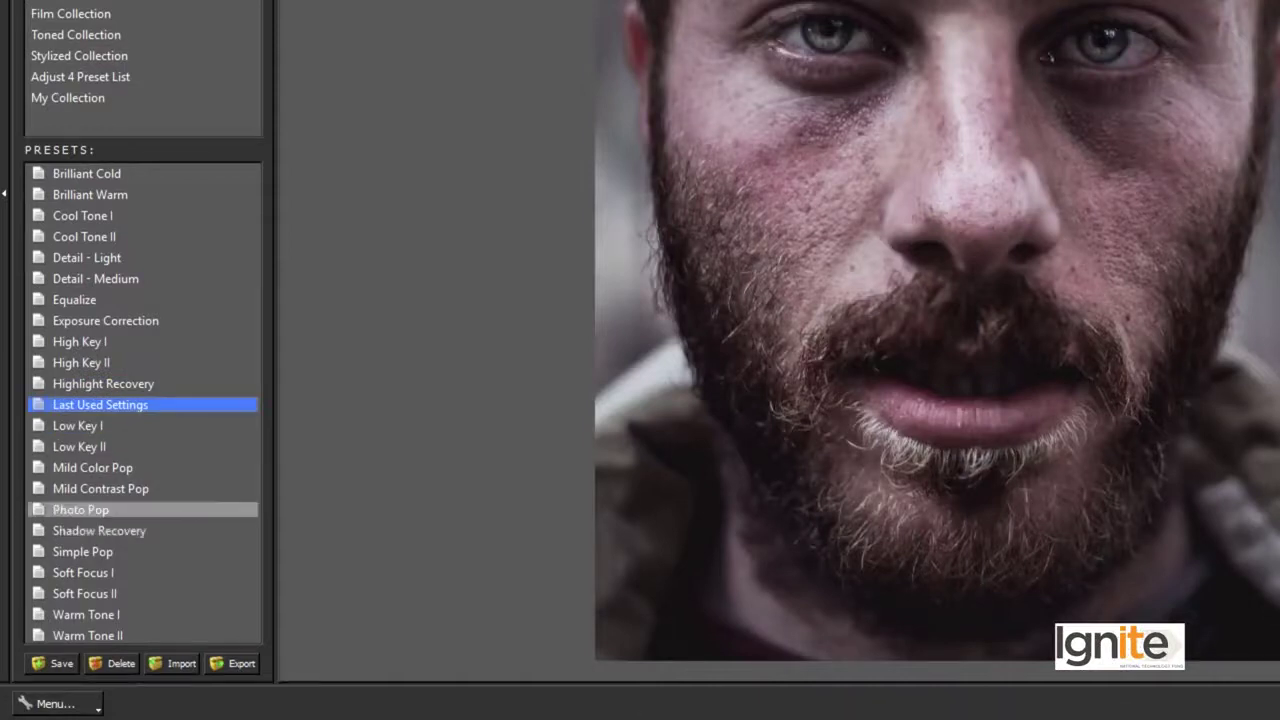
Try the Photo Pop preset on the portrait, and switch to the Detail - Light preset.
click(90, 510)
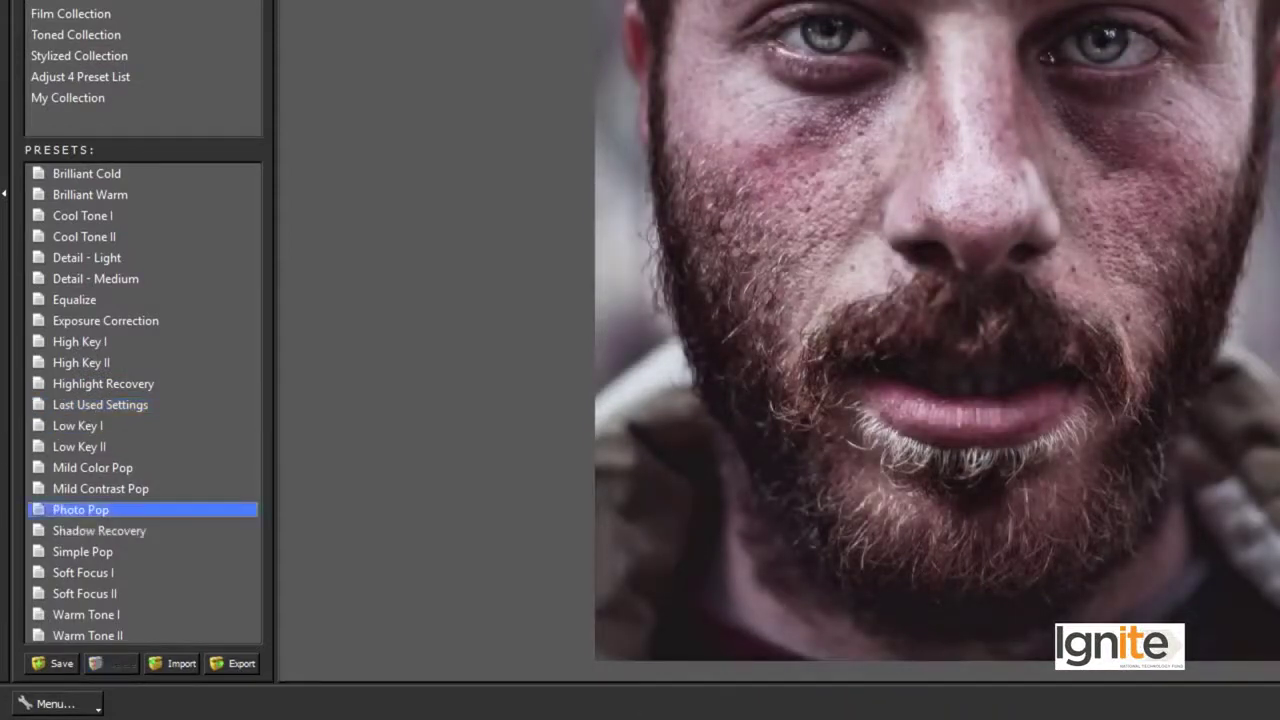
click(90, 258)
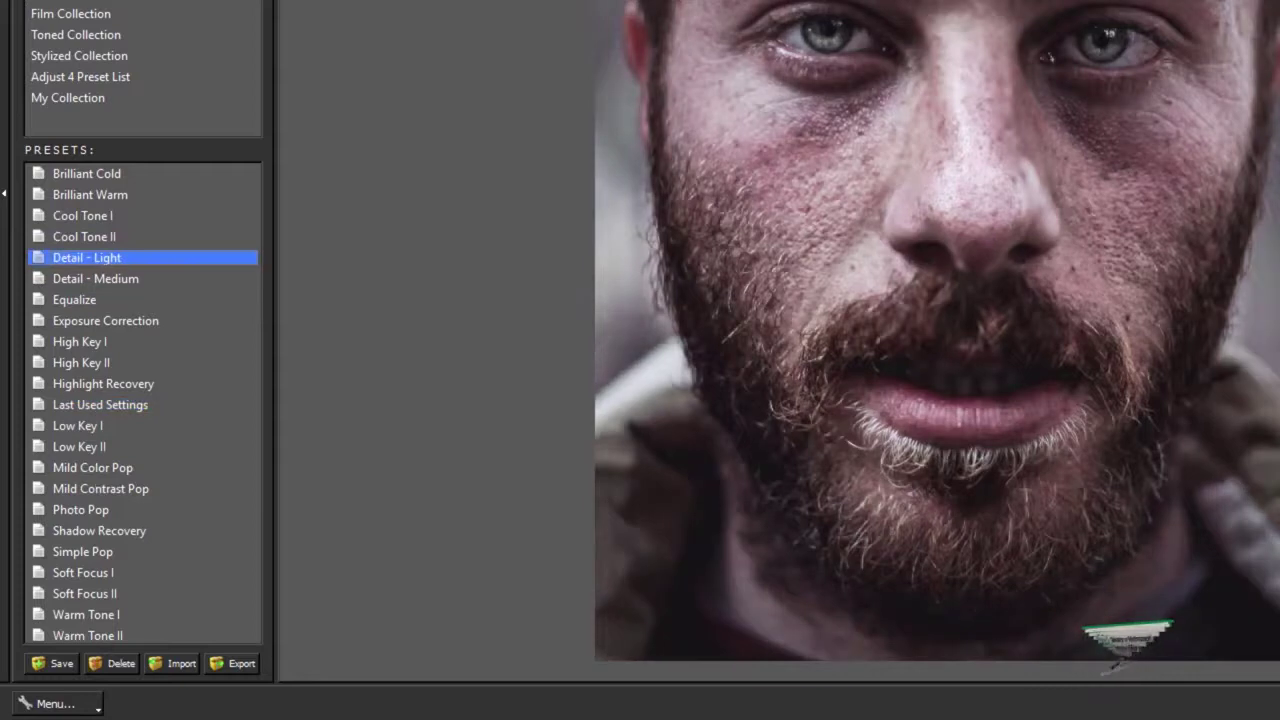
Switch from the Detail - Medium preset to the Vibrant Collection and try its Autumn, Bold, Clarity, Color Blast and Crisp presets.
click(95, 278)
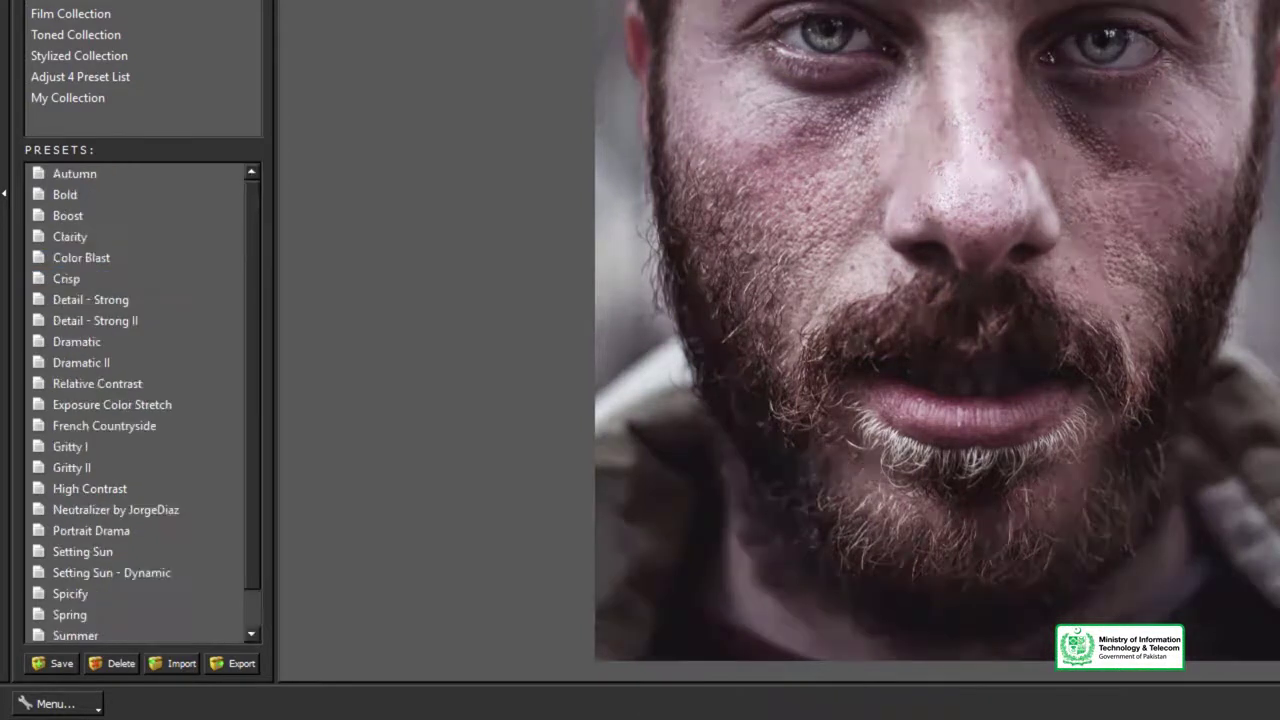
click(75, 174)
click(65, 195)
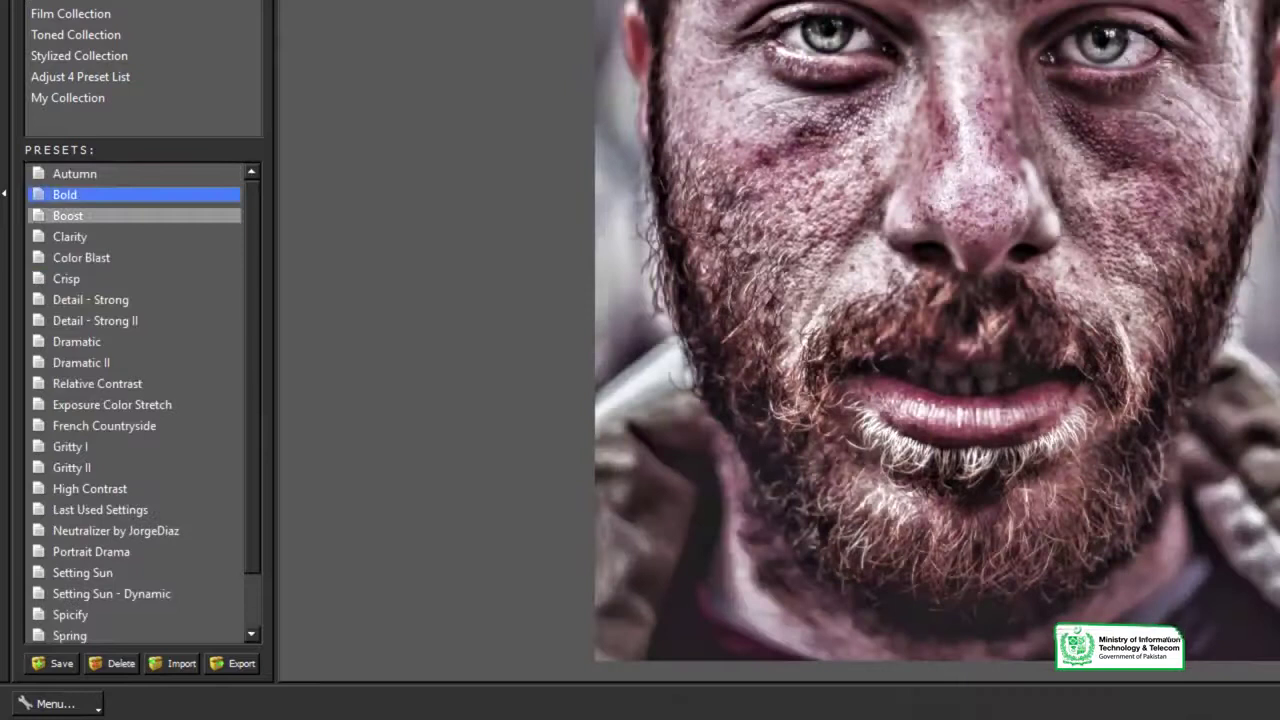
click(70, 237)
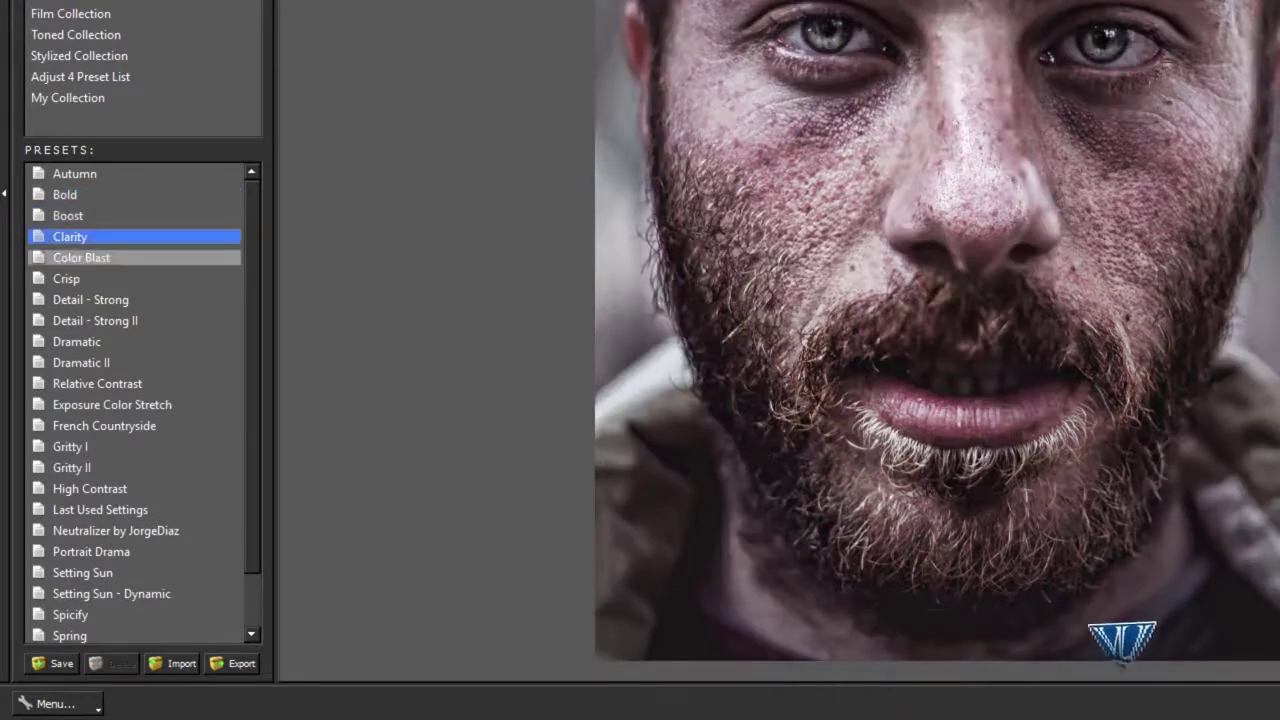
click(82, 258)
click(67, 279)
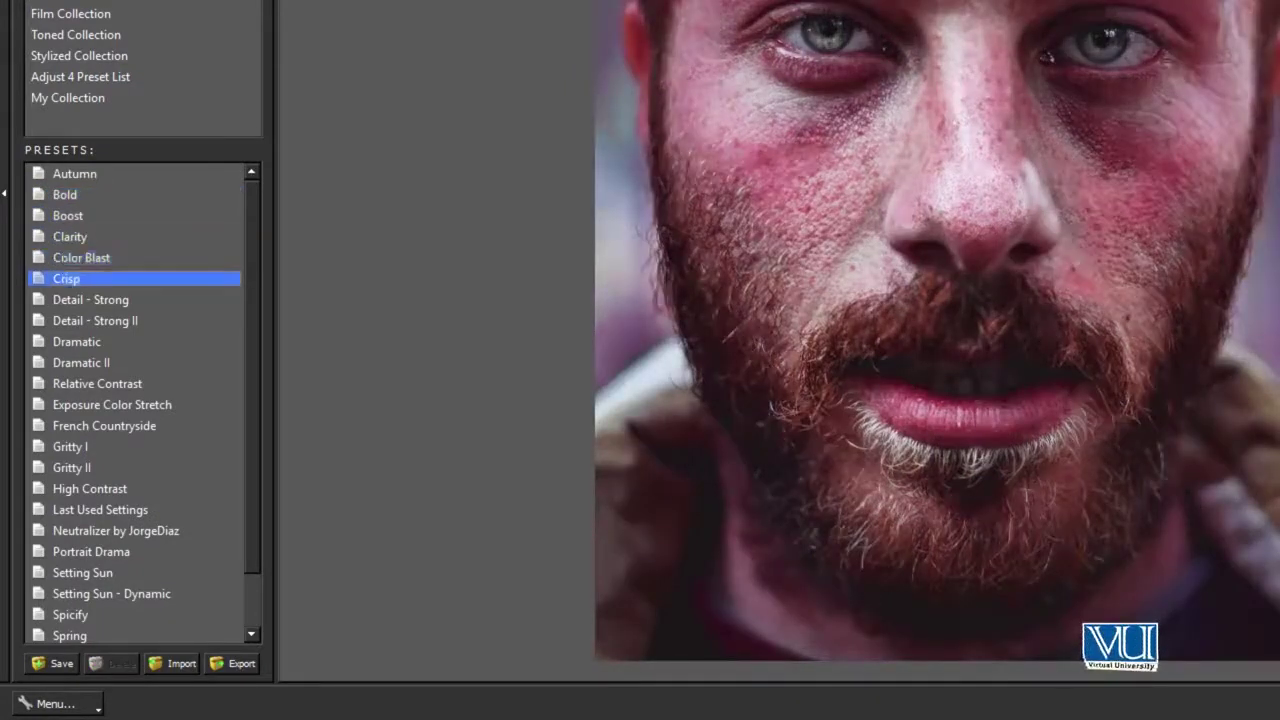
Try the Vibrant Collection presets Detail - Strong, Detail - Strong II, Dramatic, Dramatic II, Gritty I and Gritty II on the portrait.
click(91, 300)
click(95, 321)
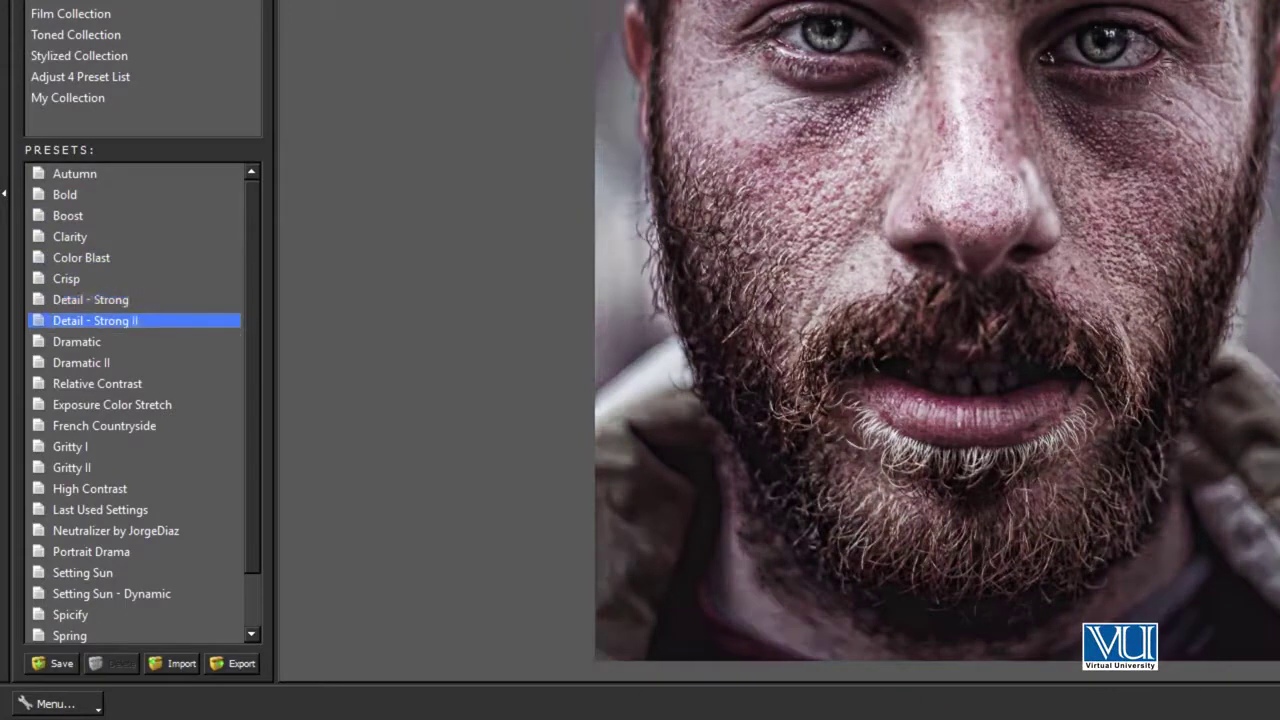
click(77, 342)
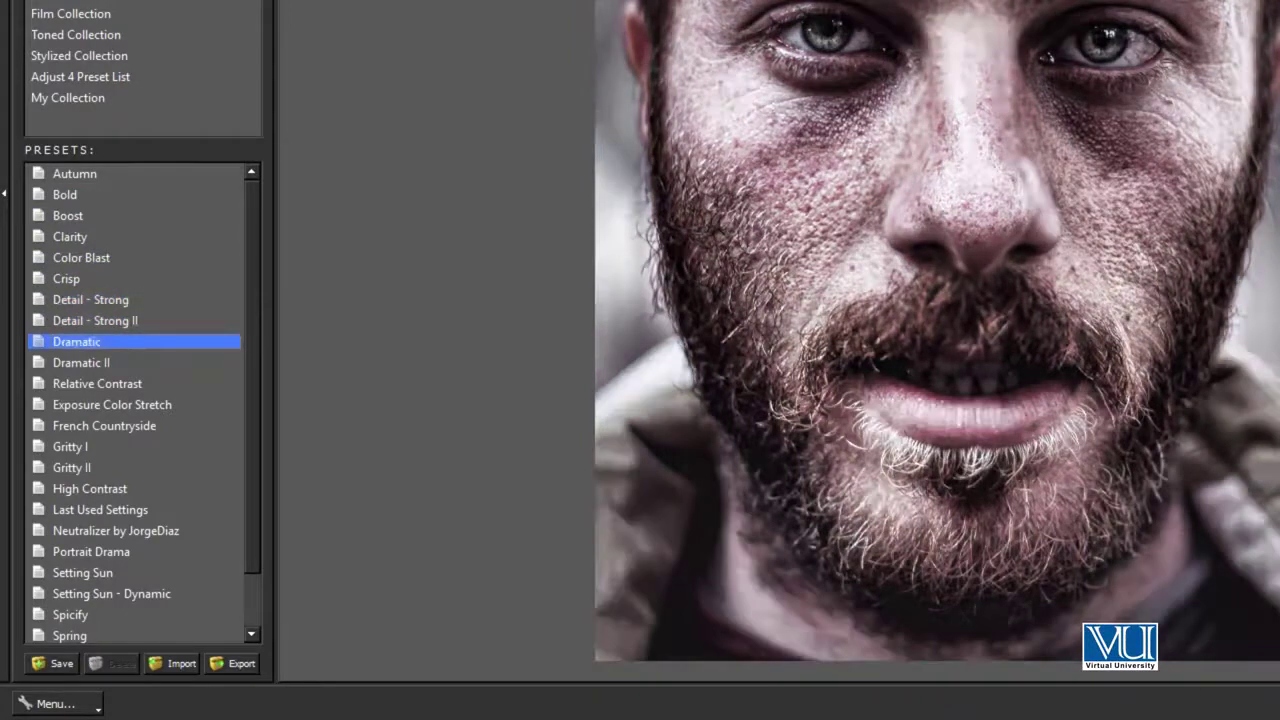
click(81, 362)
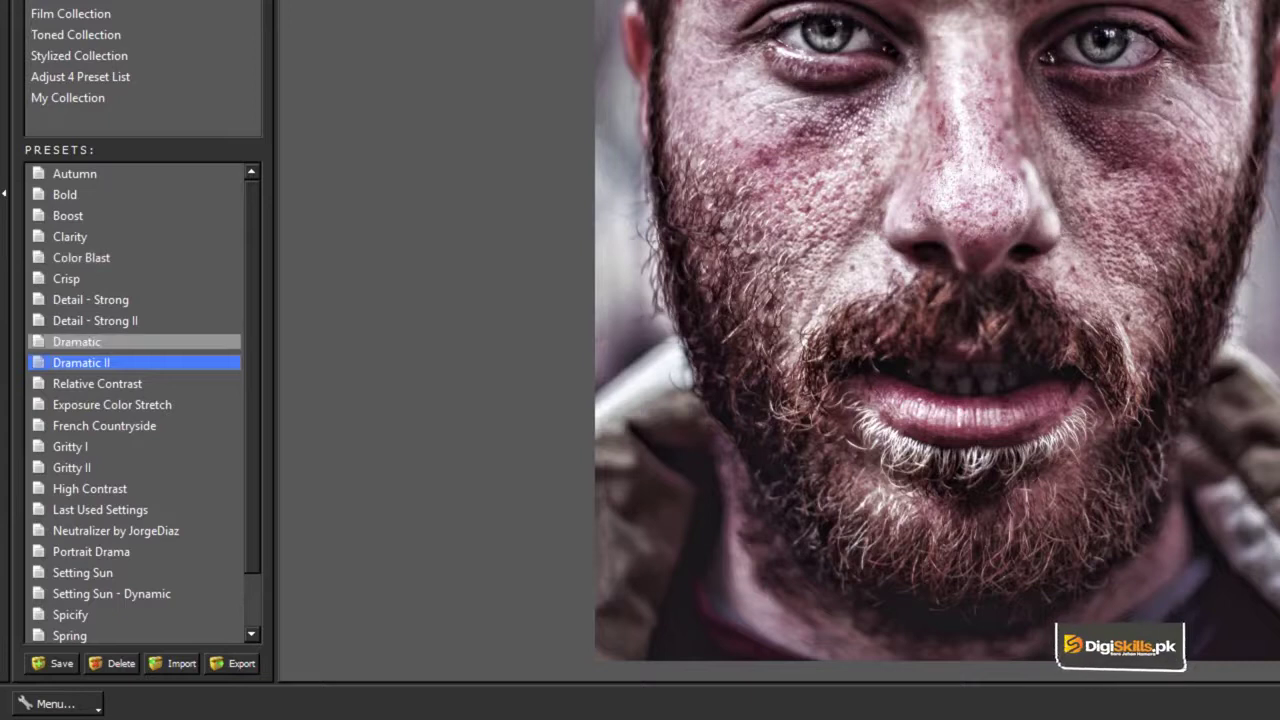
scroll(133, 340, down, 1)
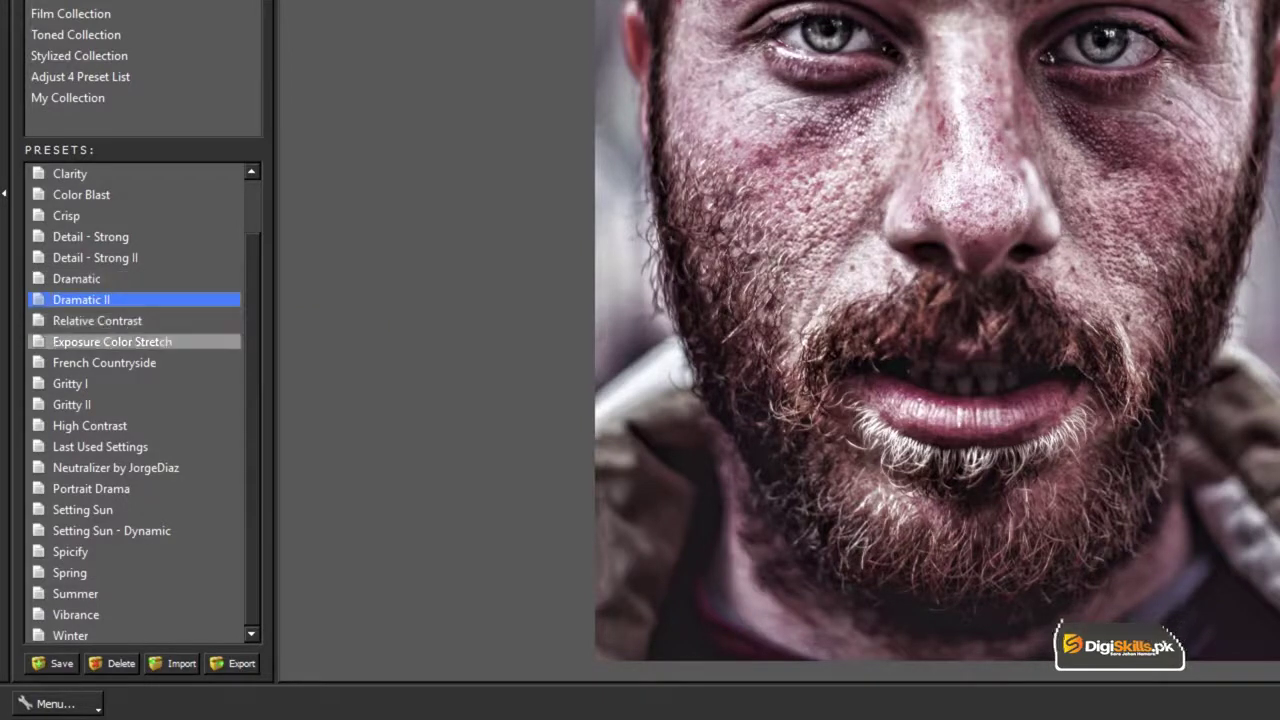
click(140, 384)
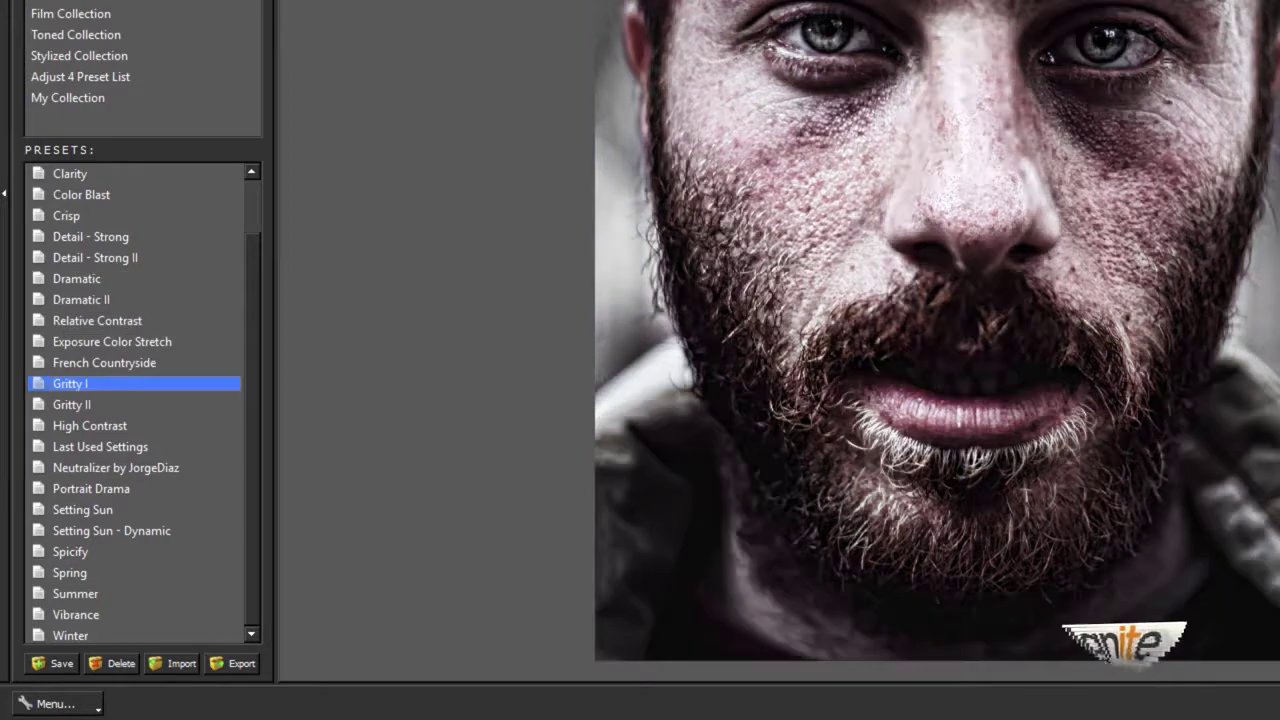
click(71, 404)
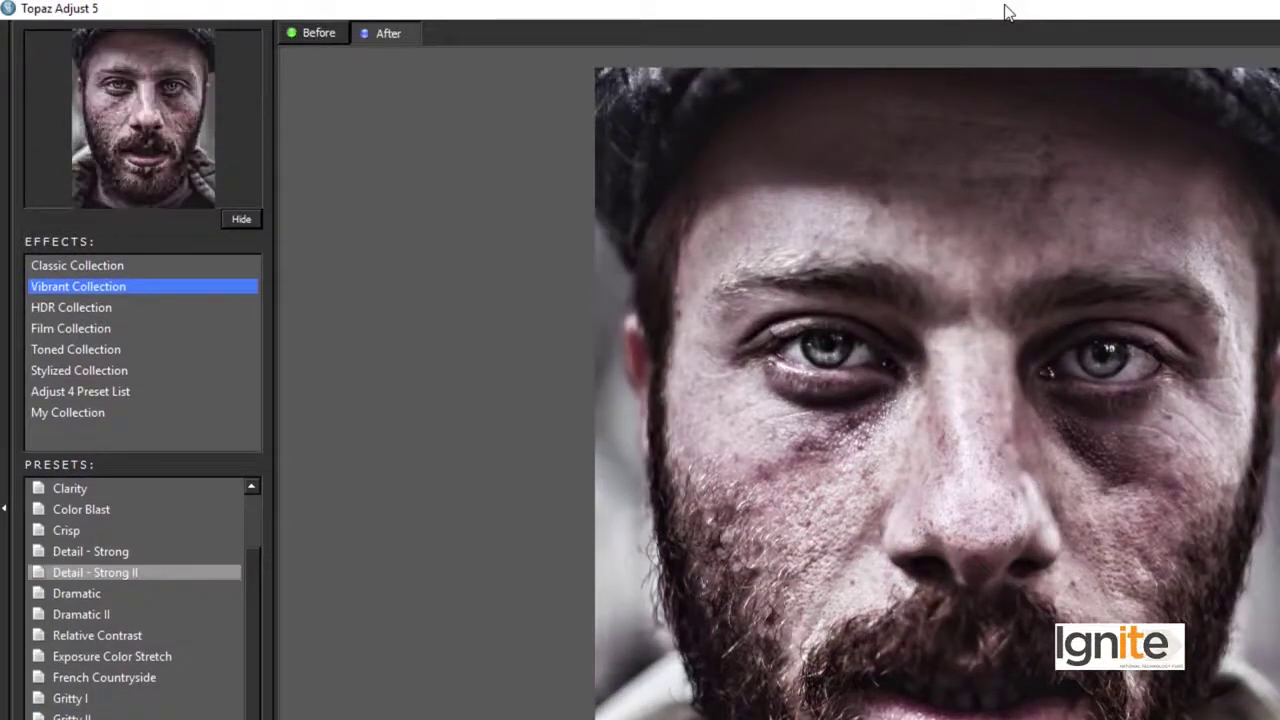
Switch to the HDR Collection and try its presets in order from Dynamic Brightness through Last Used Settings.
click(71, 307)
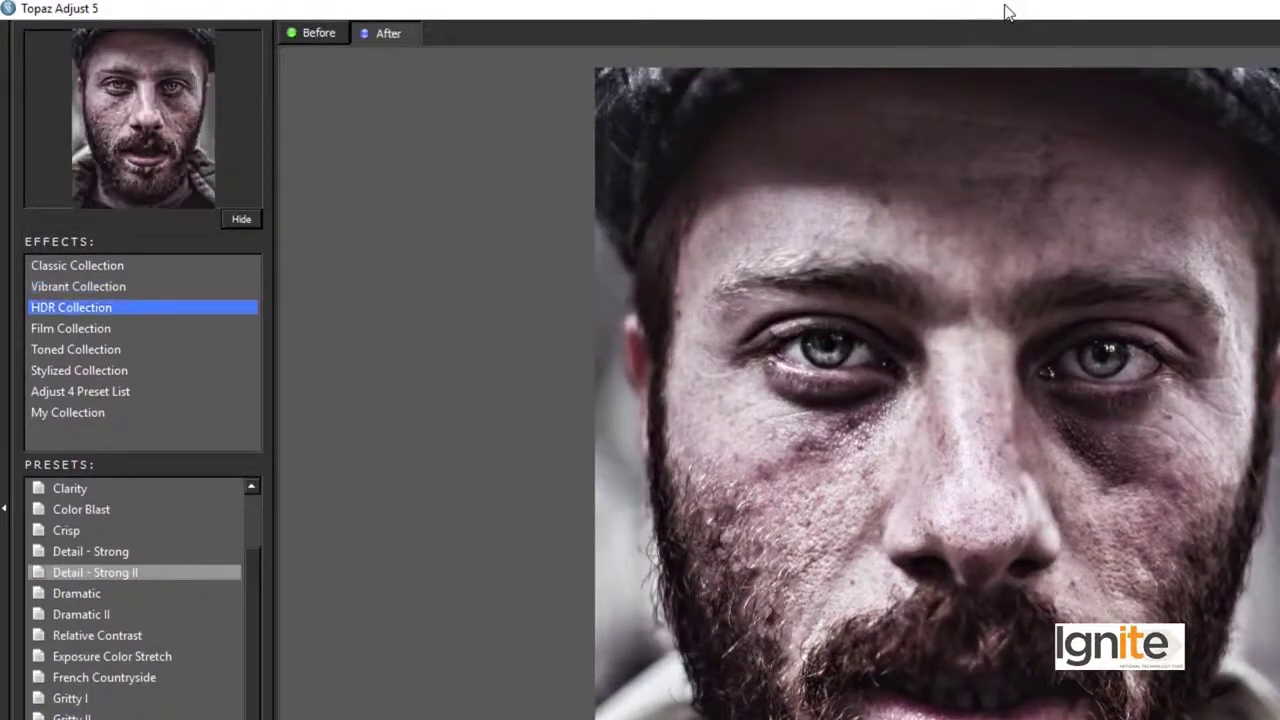
click(105, 489)
key(Down)
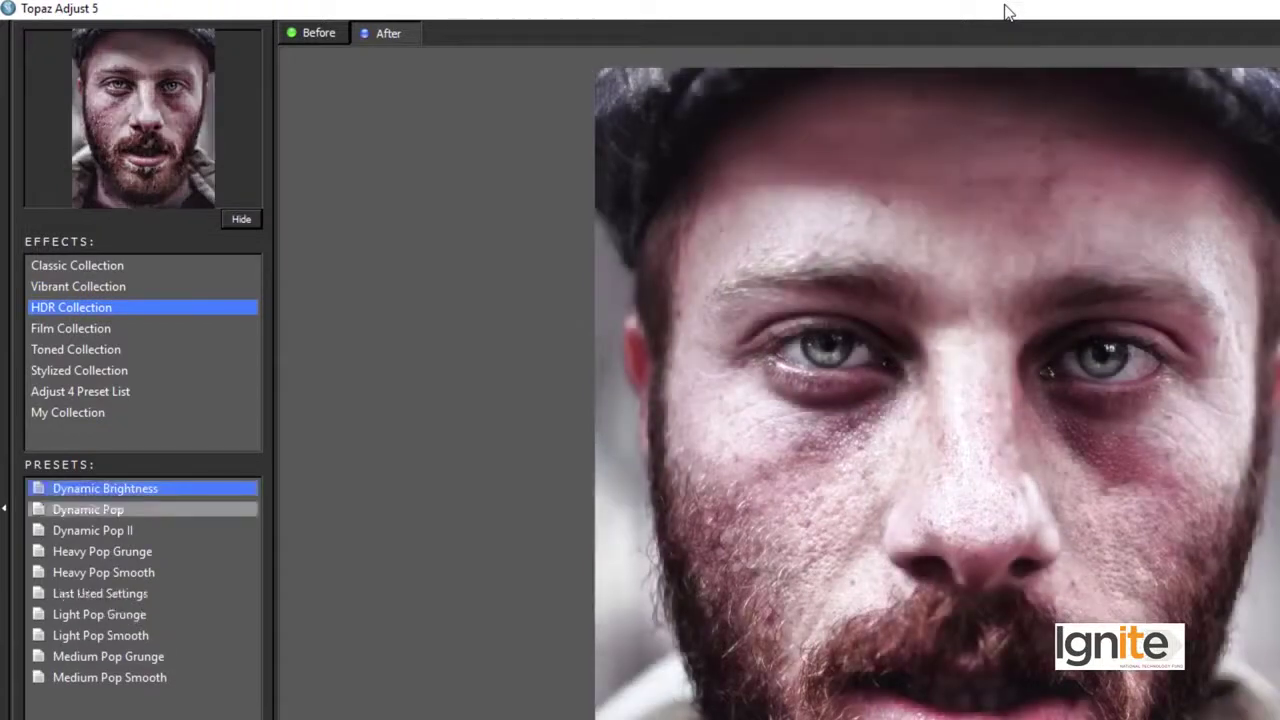
key(Down)
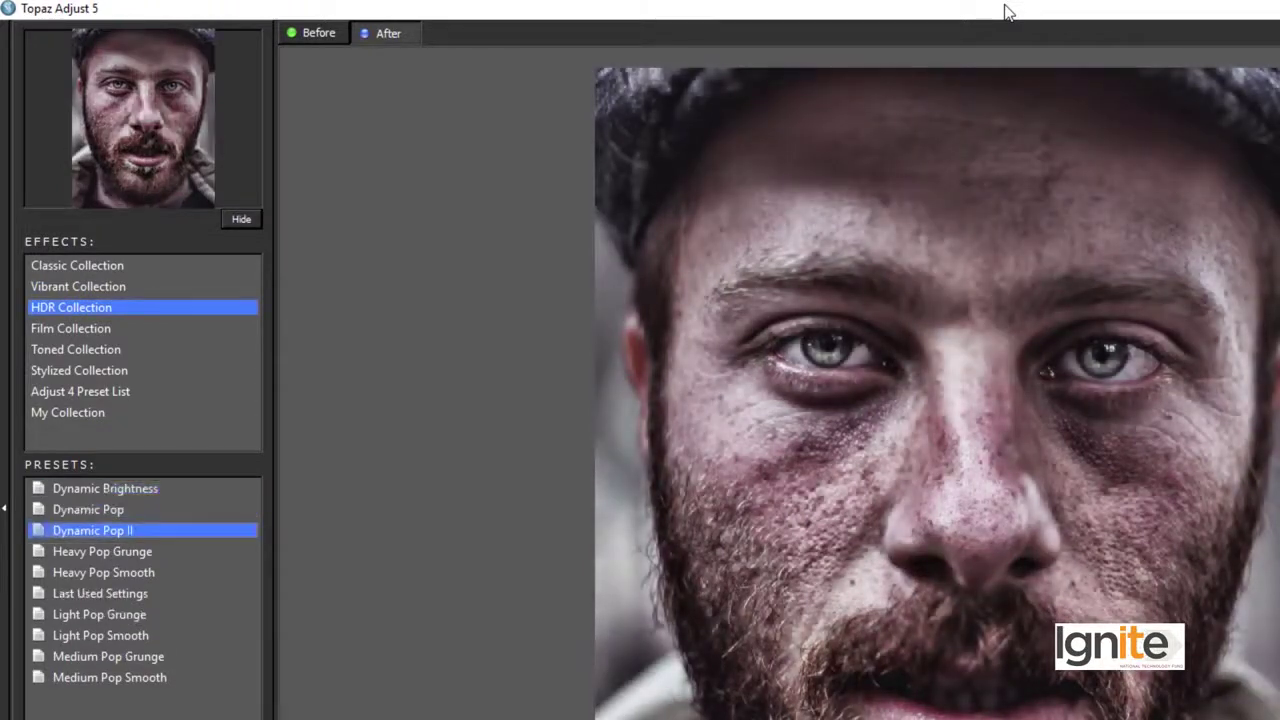
key(Down)
key(Down)
key(Down)
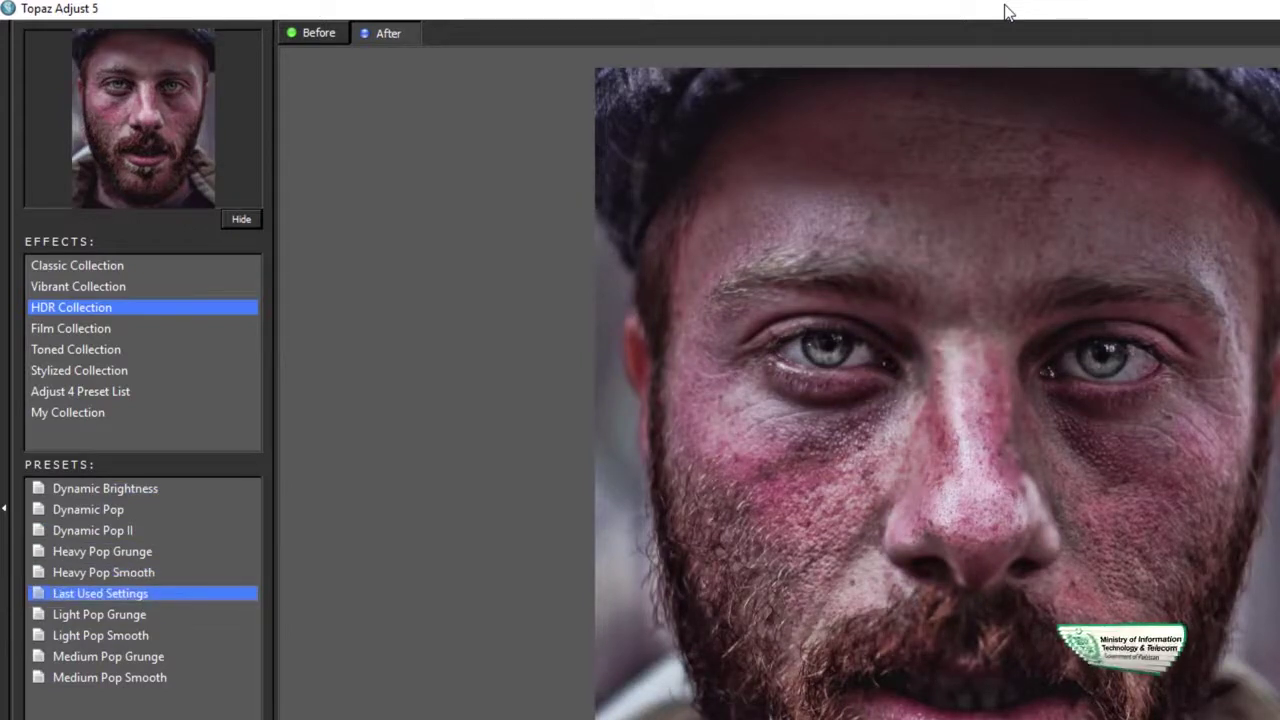
Try the remaining HDR presets from Light Pop Grunge to Medium Pop Smooth, and return to Dynamic Brightness and Dynamic Pop.
key(Down)
key(Down)
key(Down)
key(Down)
key(Down)
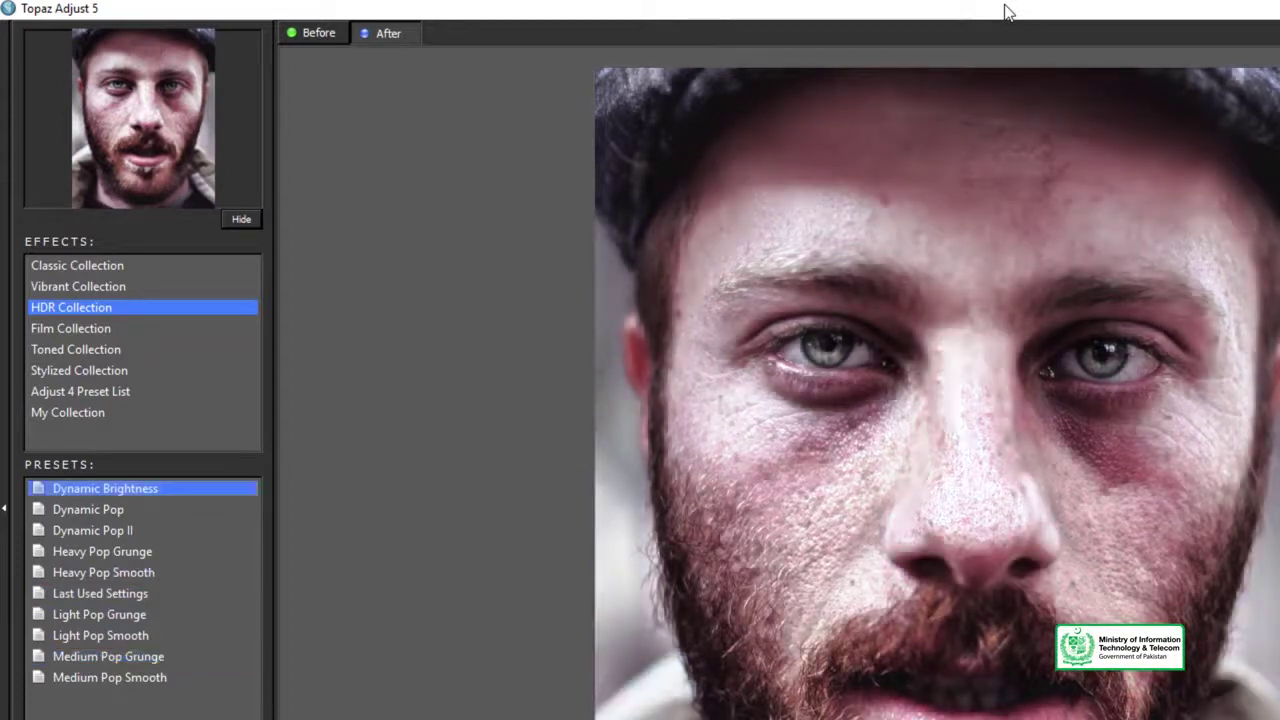
key(Down)
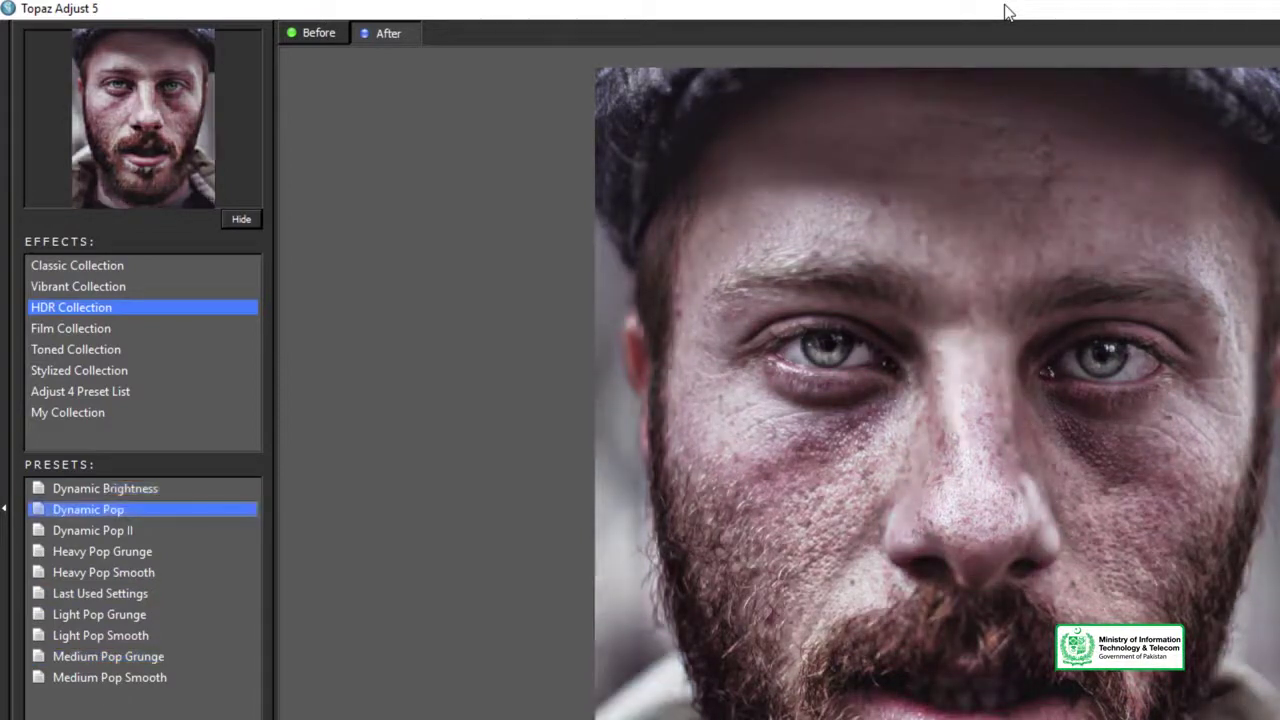
Try the Film Collection's Bleach Bypass Warm and Cross Process I to IV presets, and apply a Timeless preset to the portrait.
click(71, 328)
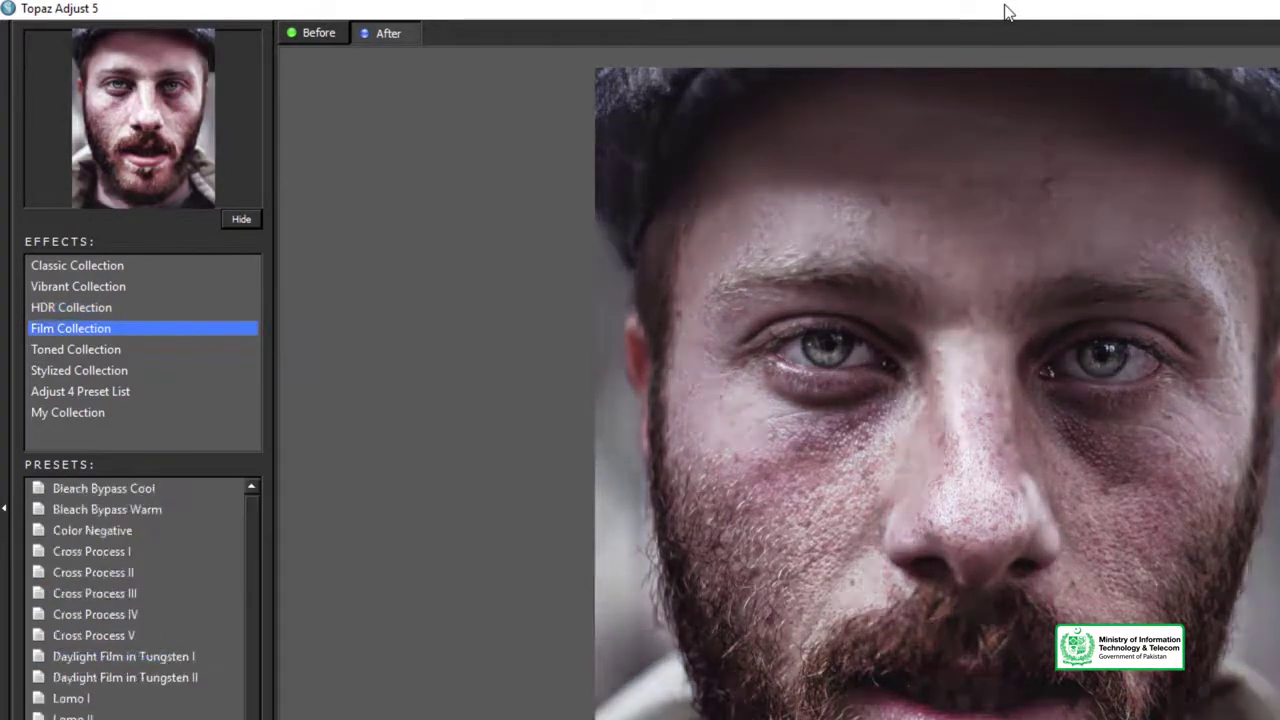
click(107, 509)
click(92, 551)
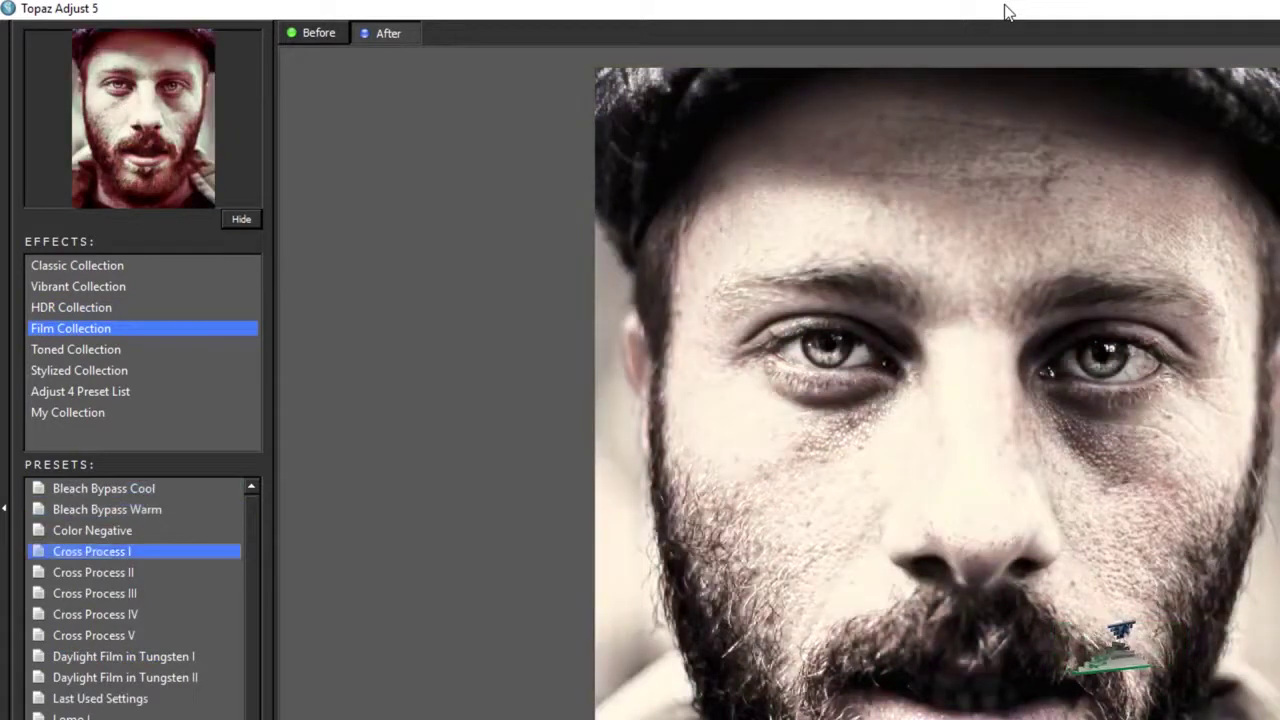
key(Down)
key(Down)
key(Down)
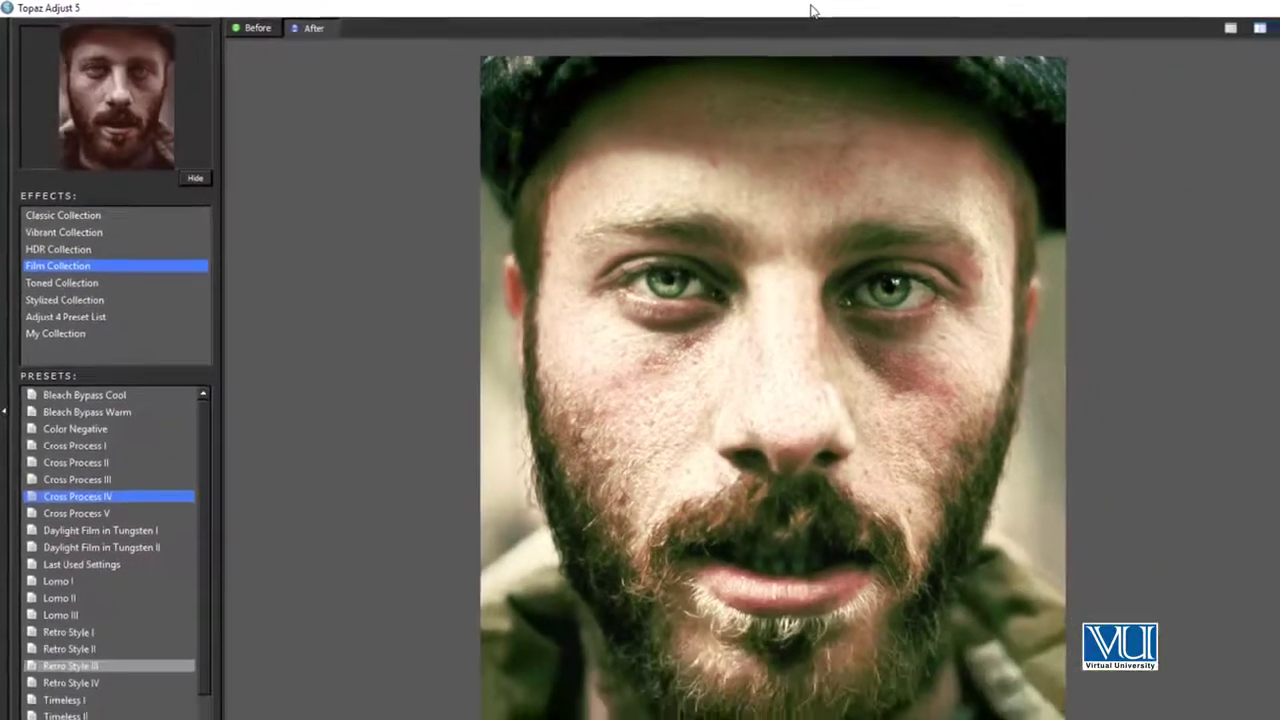
click(78, 708)
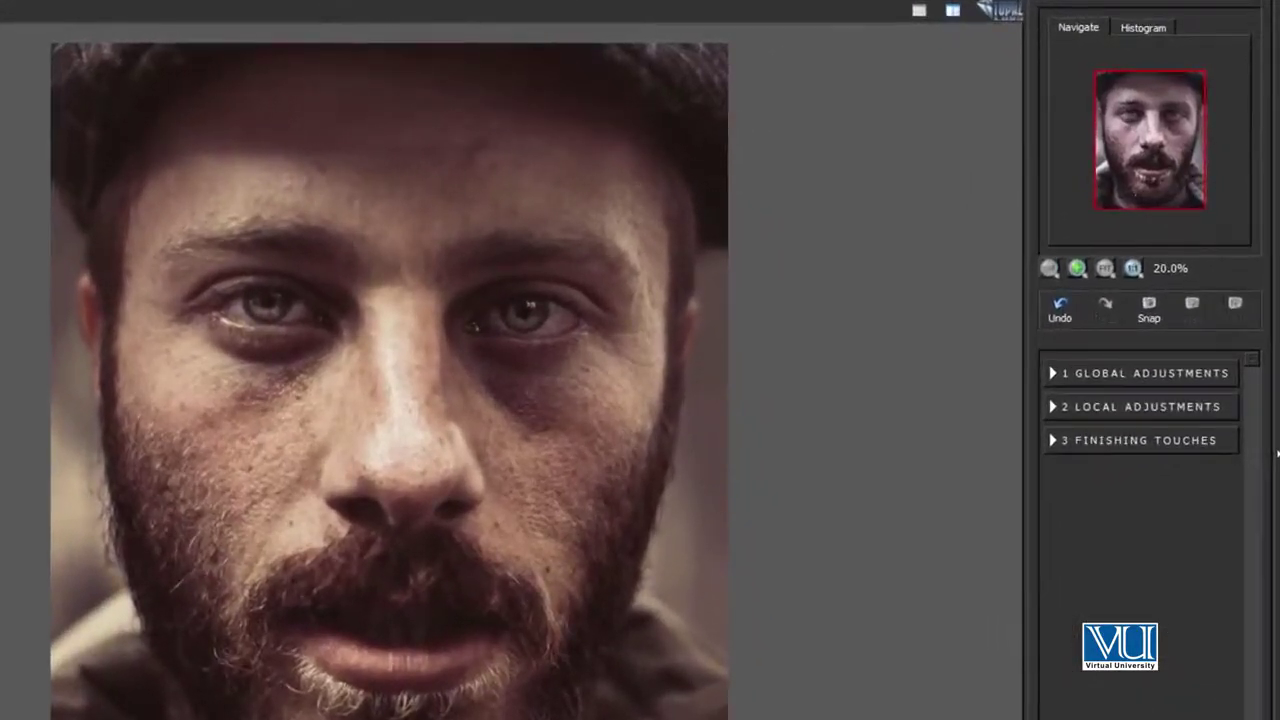
Examine the Adaptive Exposure, Details, Color and Noise settings in the Global Adjustments, collapsing each group after viewing it.
click(1144, 374)
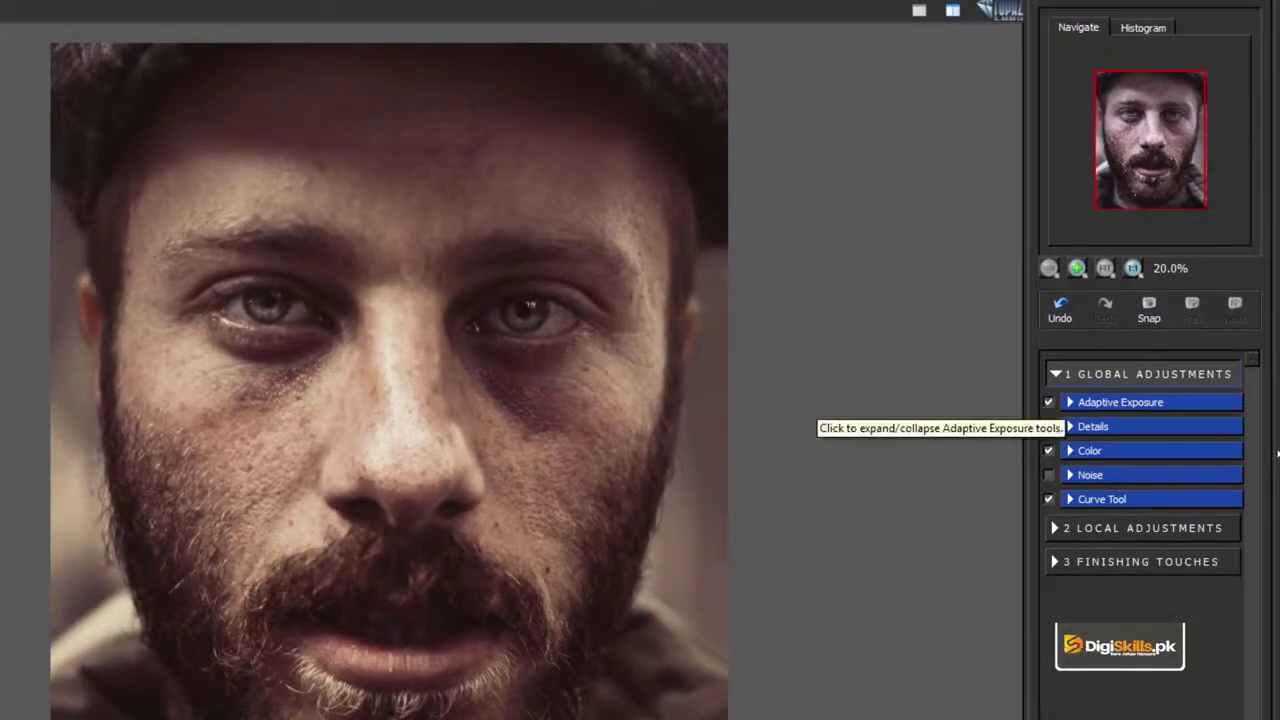
click(1070, 402)
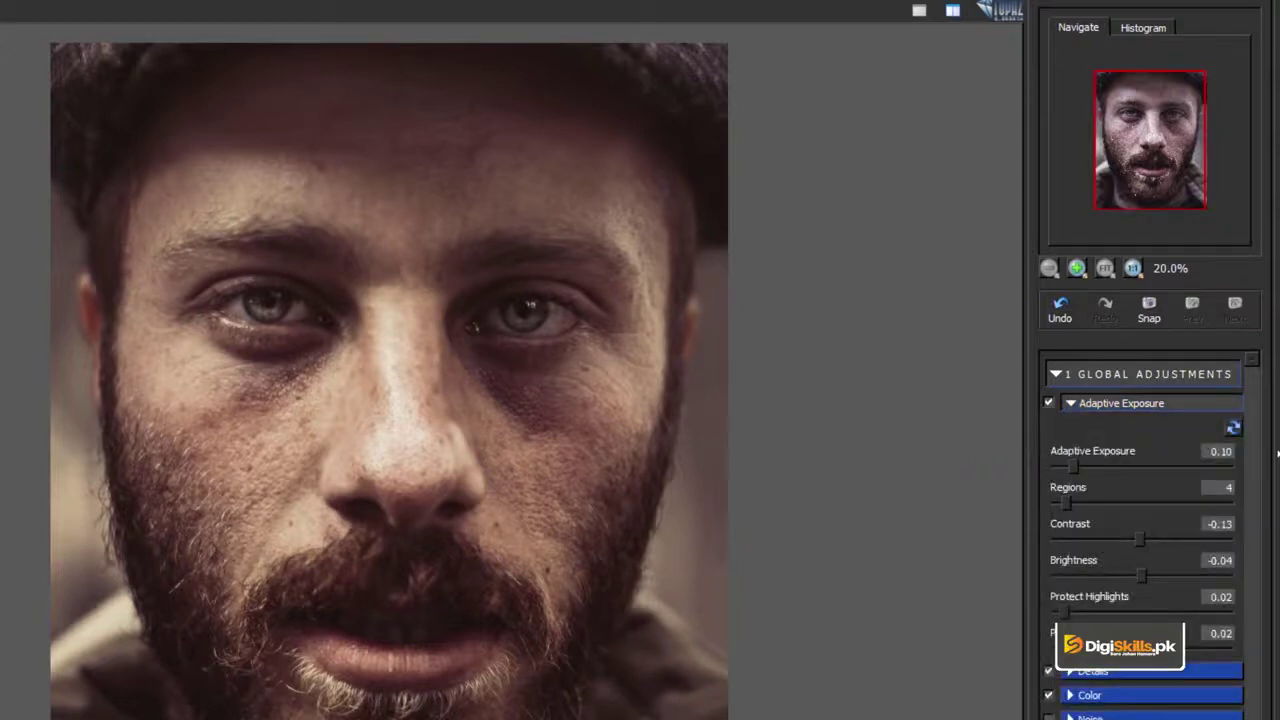
click(1092, 671)
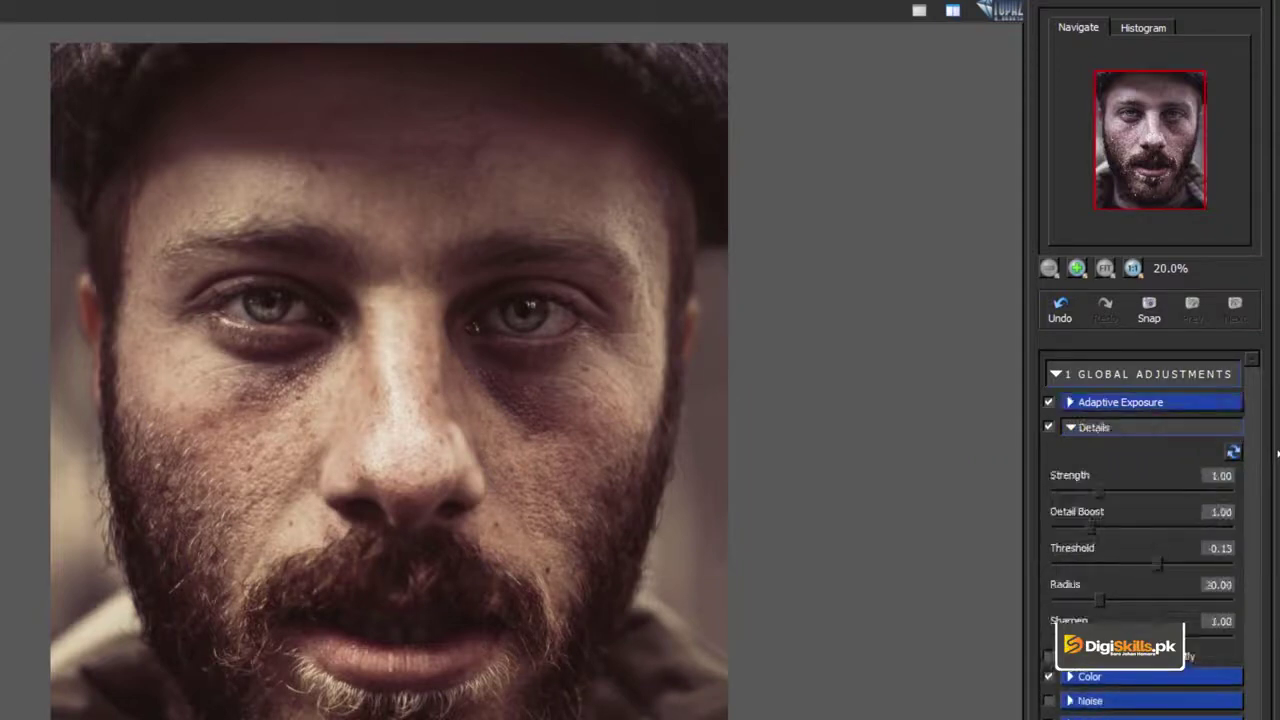
click(1092, 427)
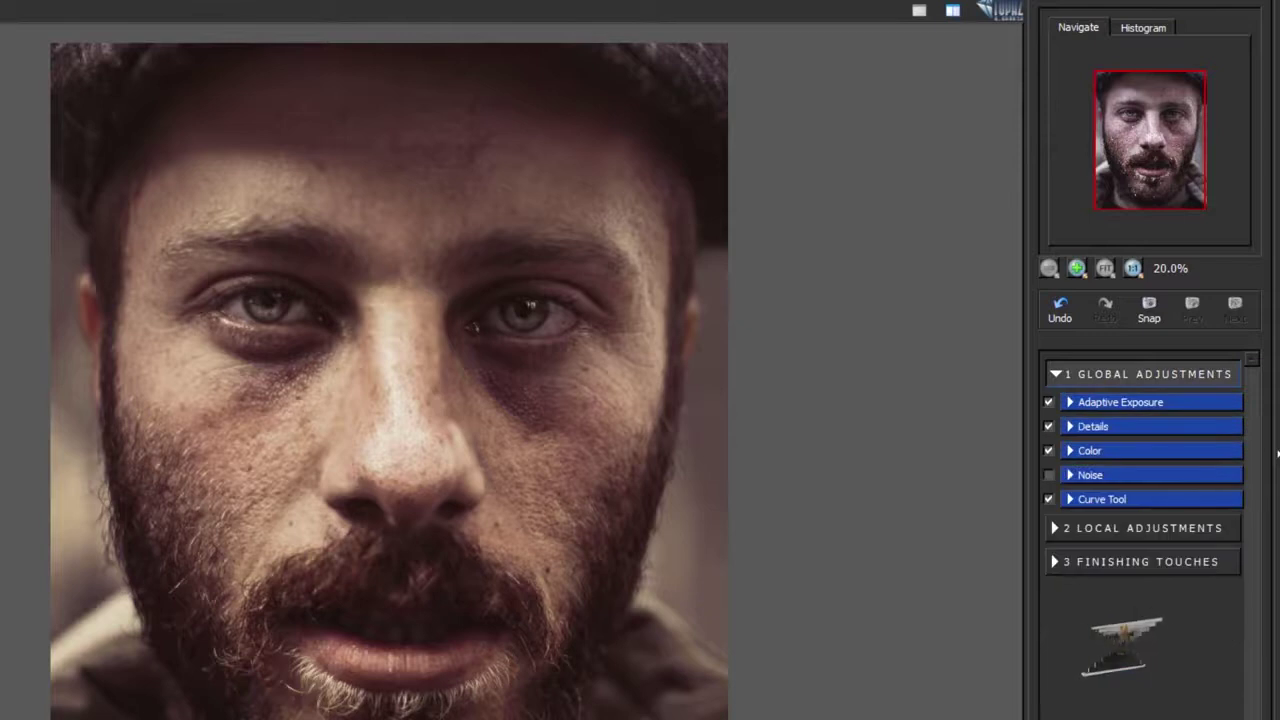
click(1090, 451)
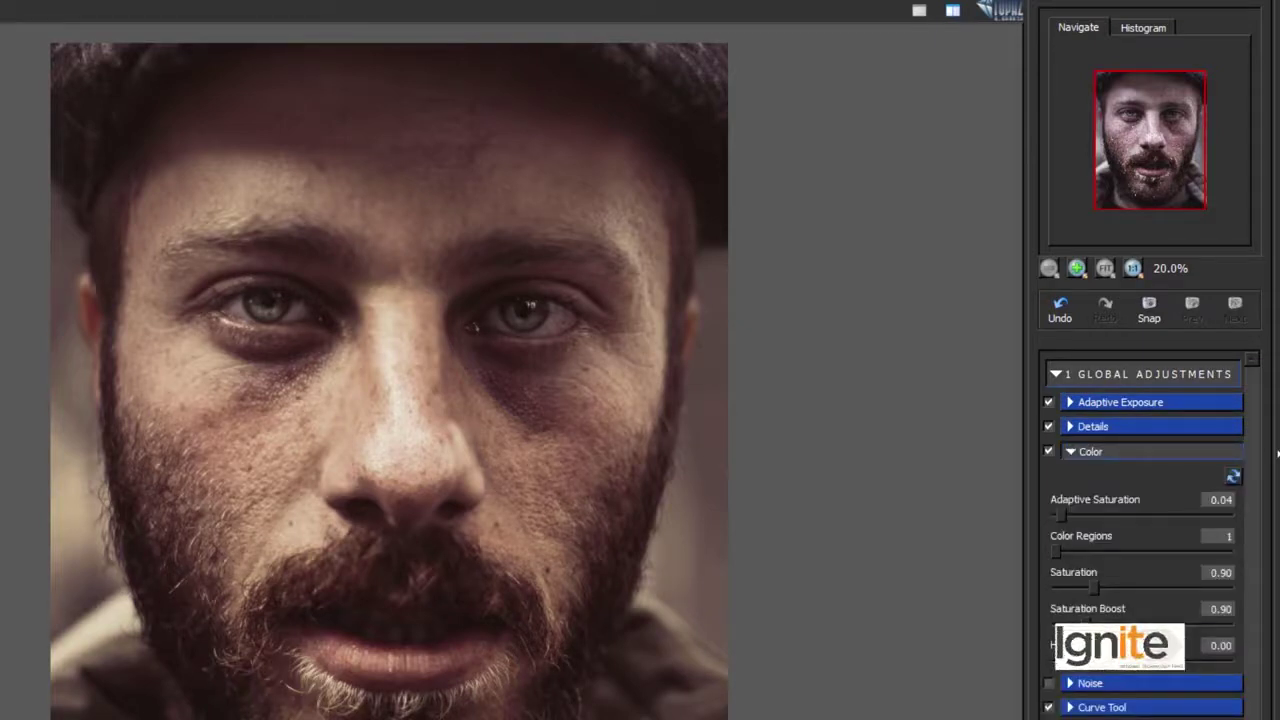
click(1090, 451)
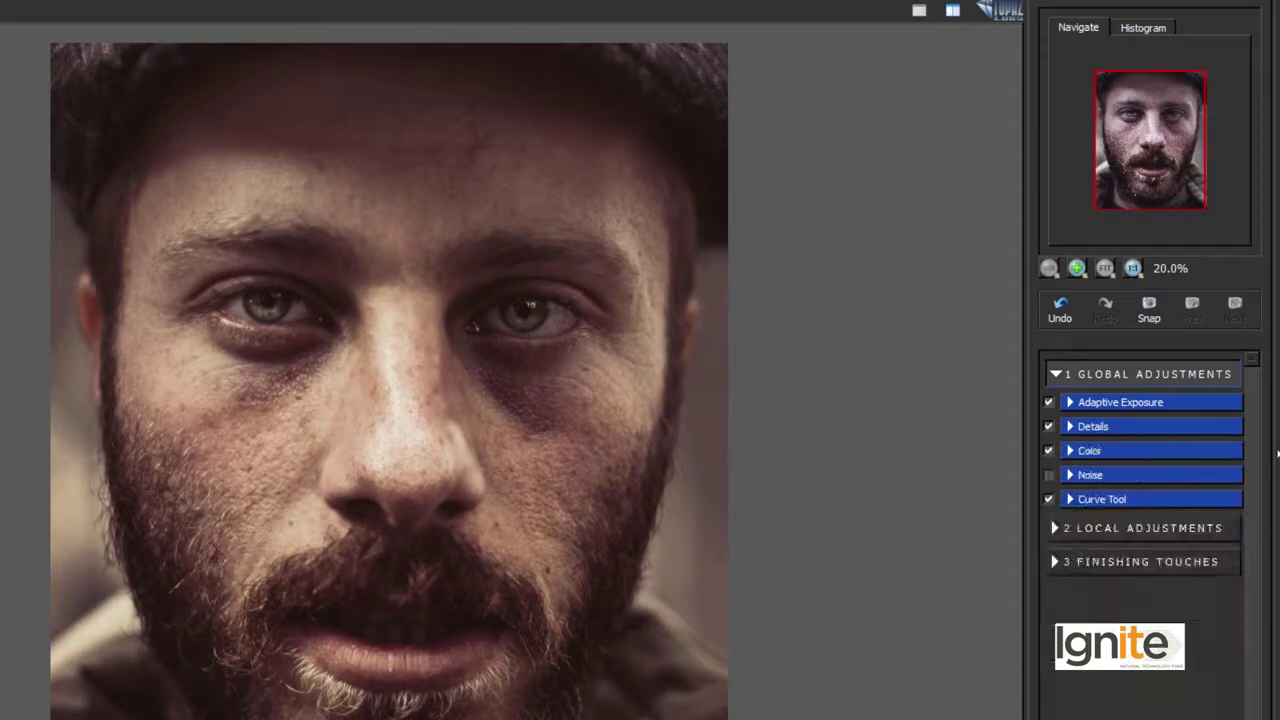
click(1070, 475)
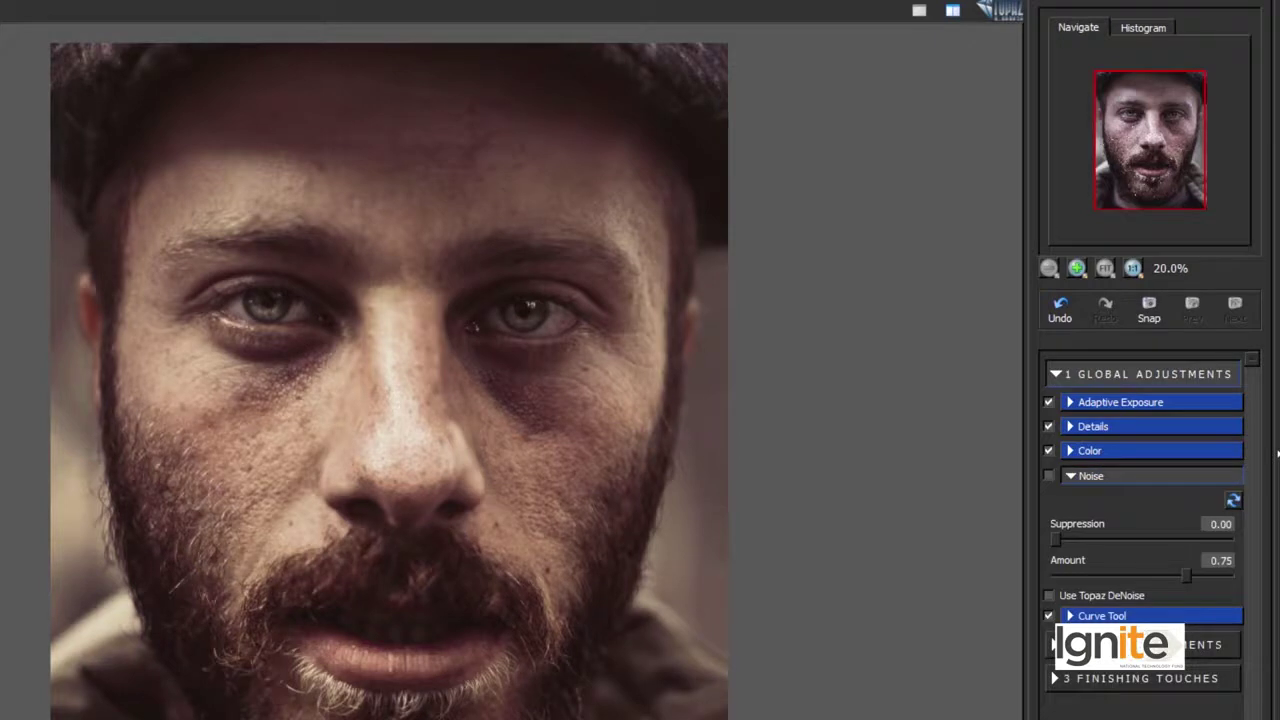
click(1070, 476)
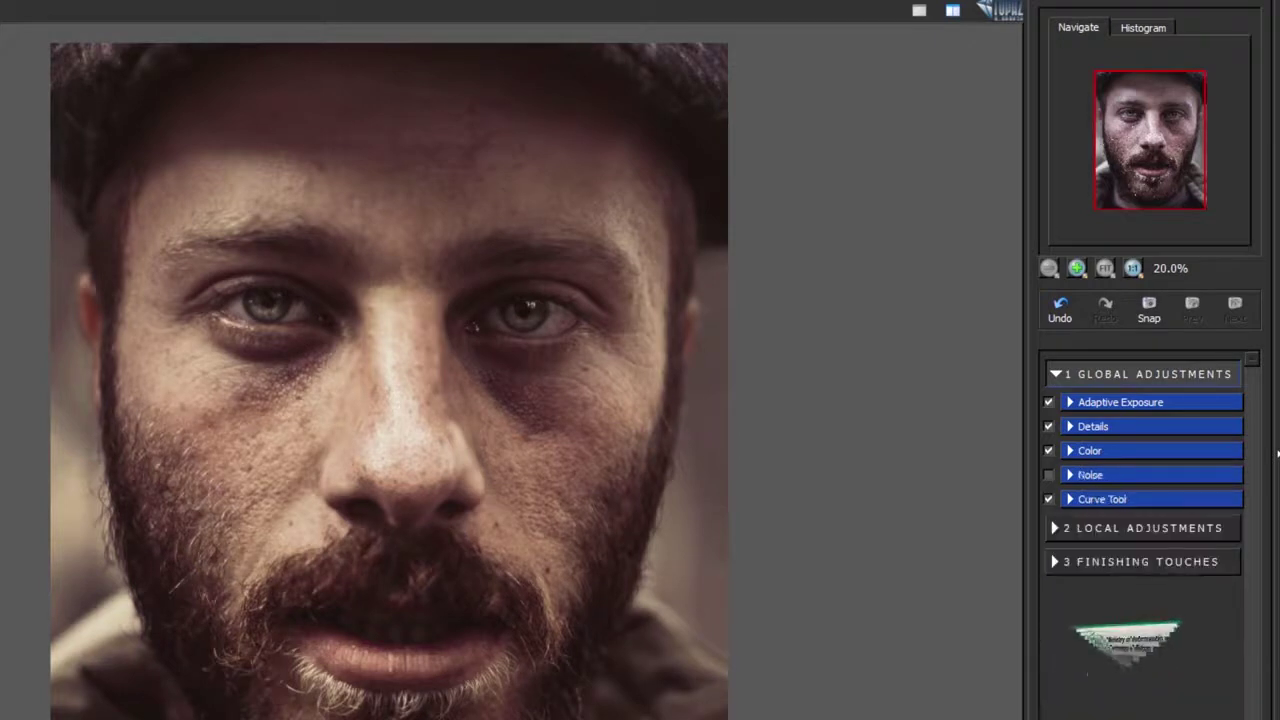
click(1055, 373)
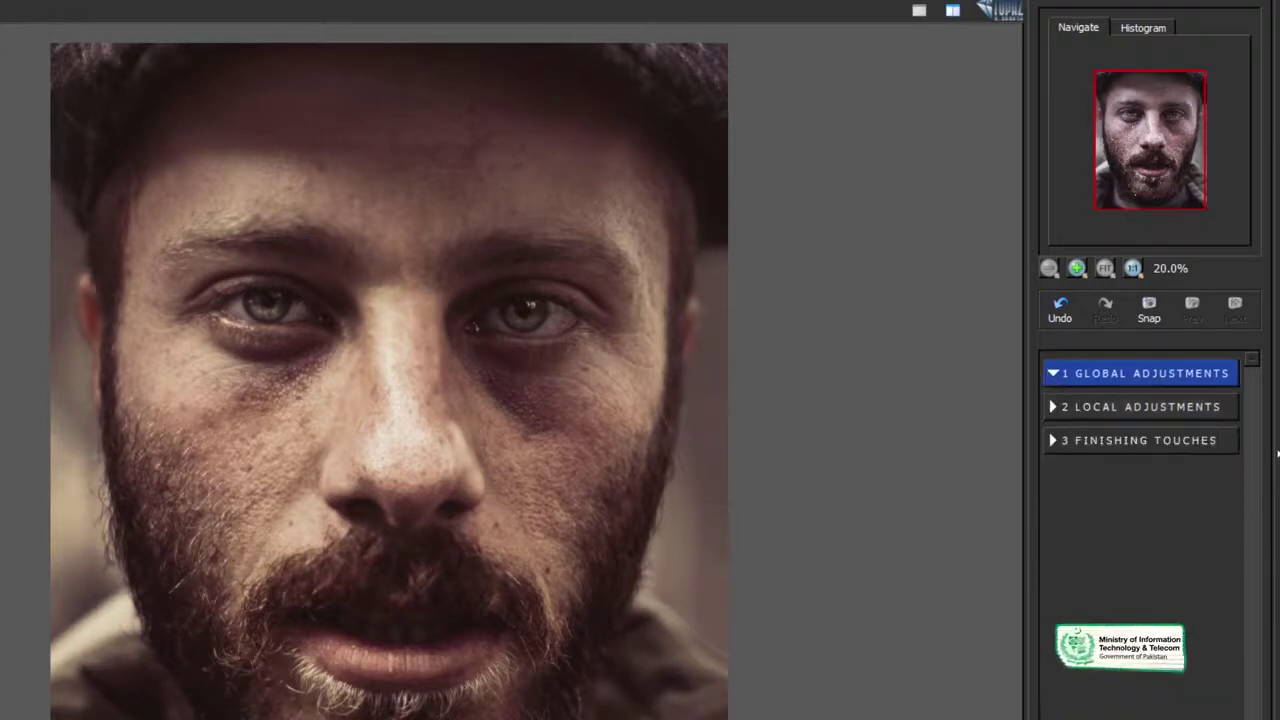
Review the Local Adjustments brush types and brush settings, and collapse the section.
click(1055, 407)
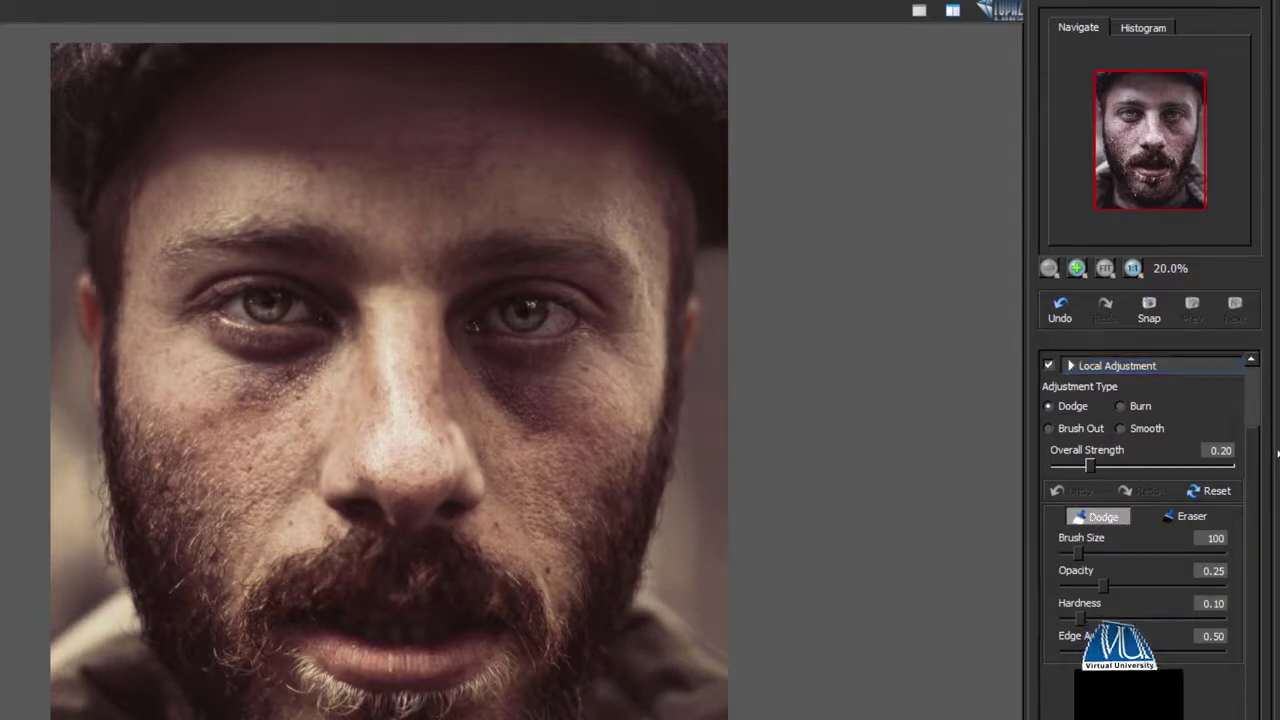
scroll(1144, 530, up, 1)
click(1144, 393)
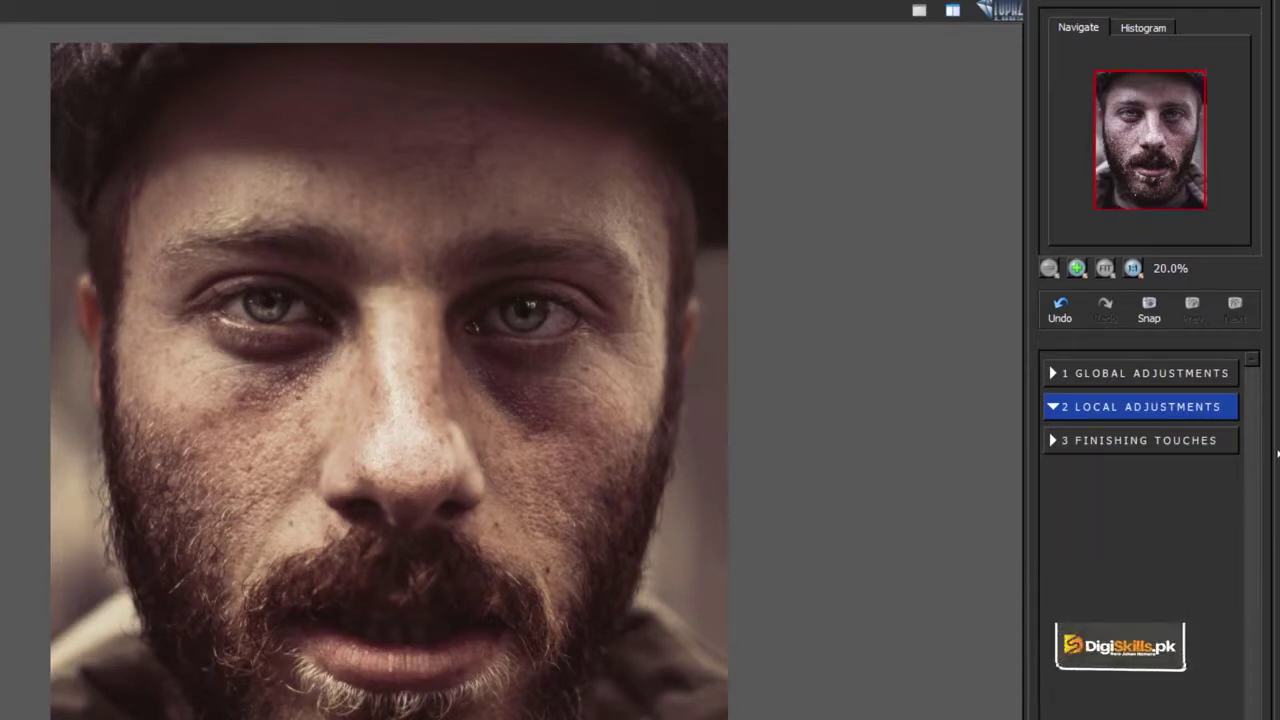
In the Finishing Touches, set Diffusion's Softness, Diffusion and Diffusion Transition each to 0.40, and collapse the Diffusion settings.
click(1140, 441)
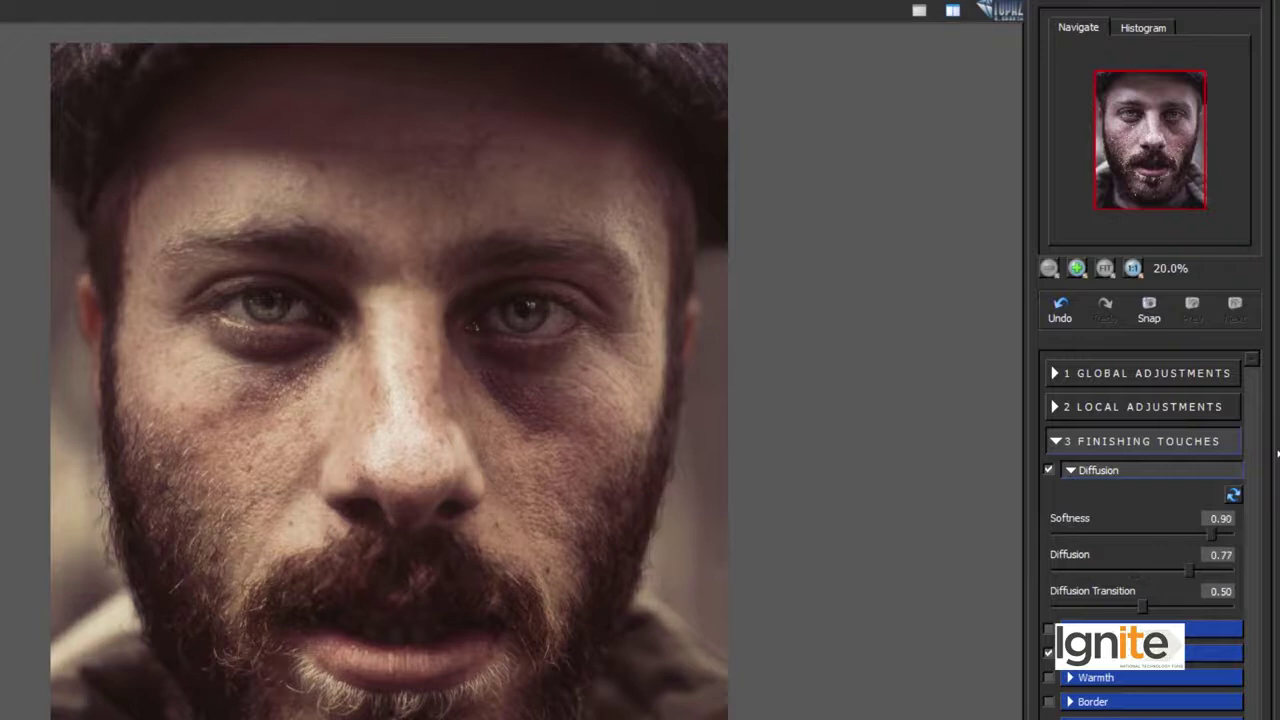
drag(1188, 570, 1229, 570)
mouse_move(1143, 607)
mouse_down()
mouse_move(1181, 607)
mouse_move(1133, 607)
mouse_up()
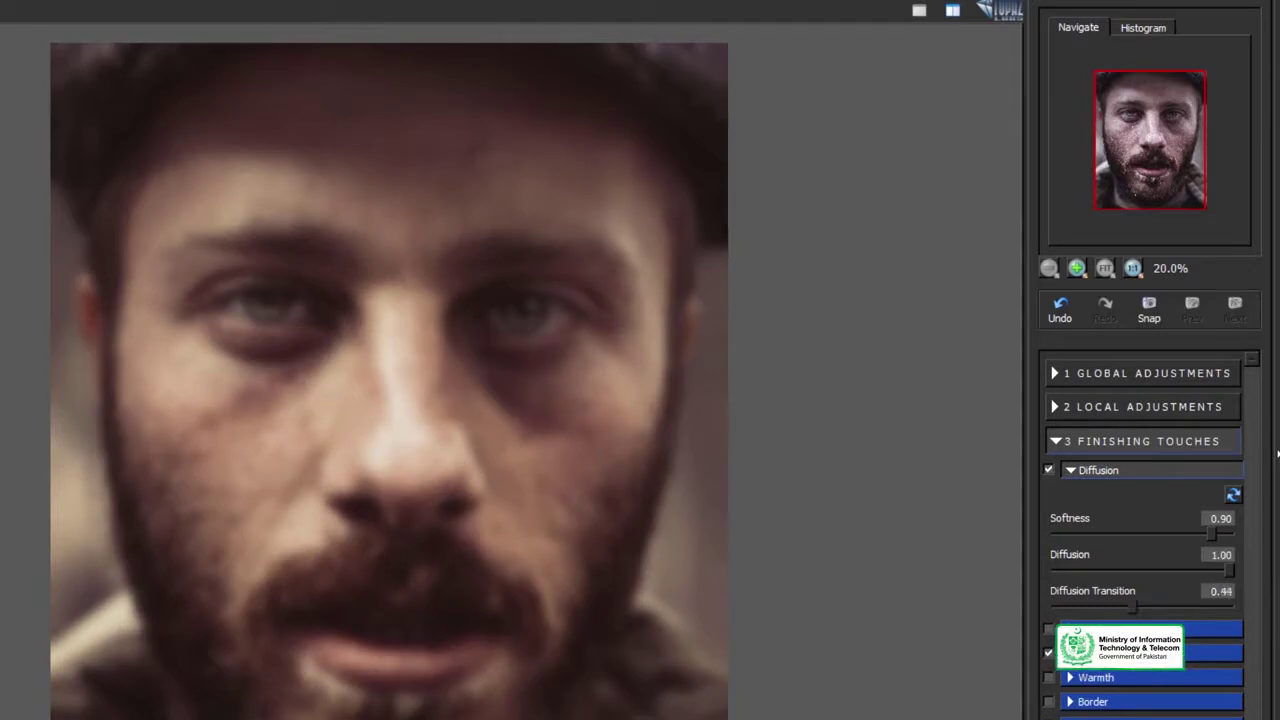
drag(1229, 570, 1125, 570)
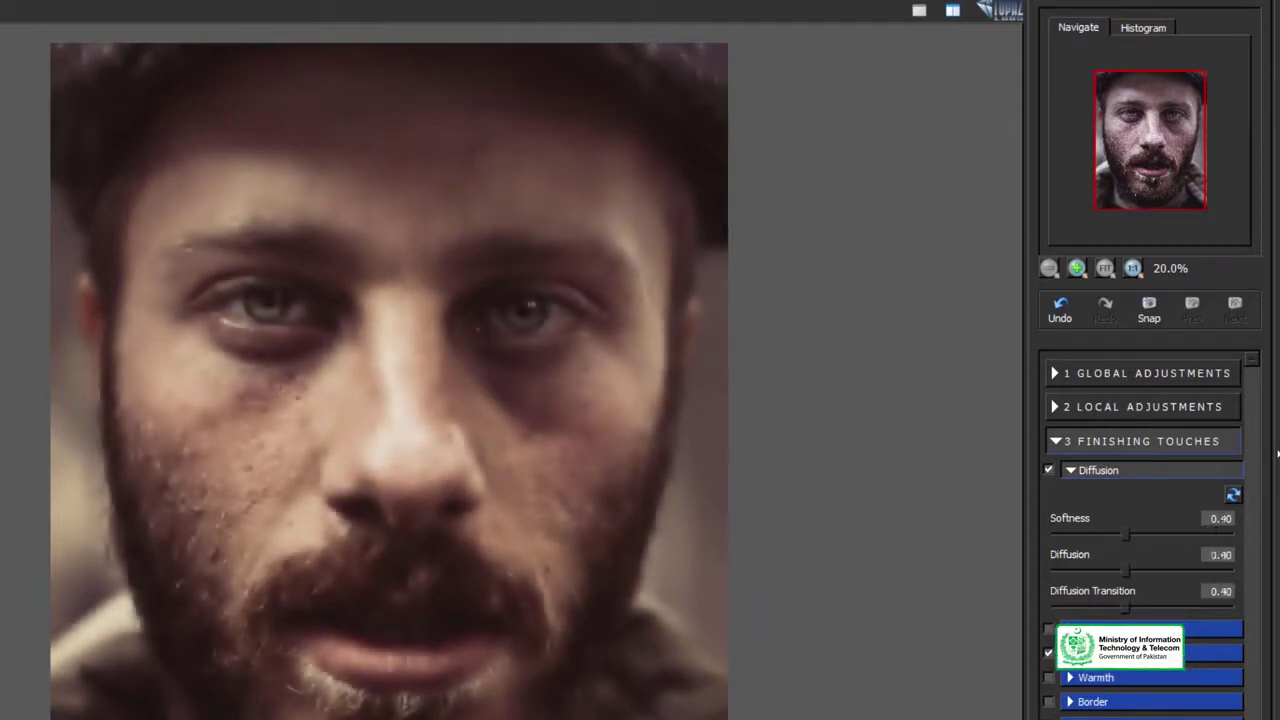
click(1098, 470)
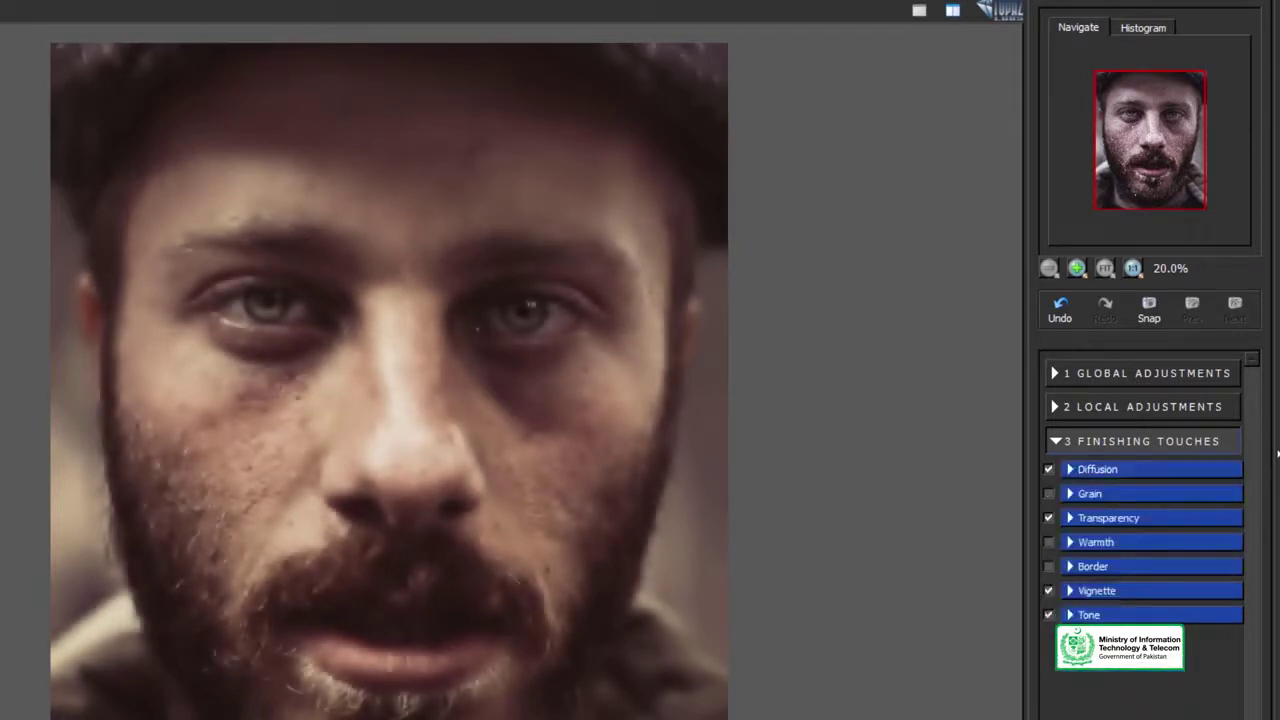
Collapse the Finishing Touches section and compare the portrait with its original version.
click(1142, 441)
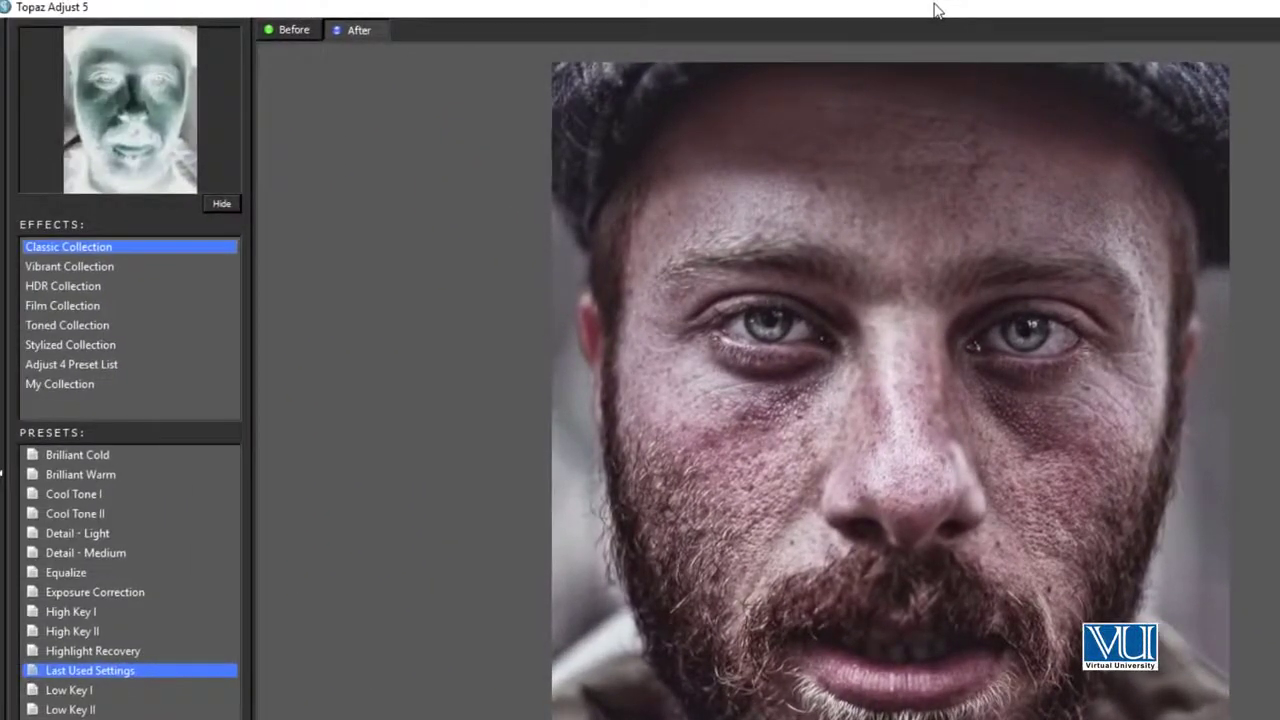
key(space)
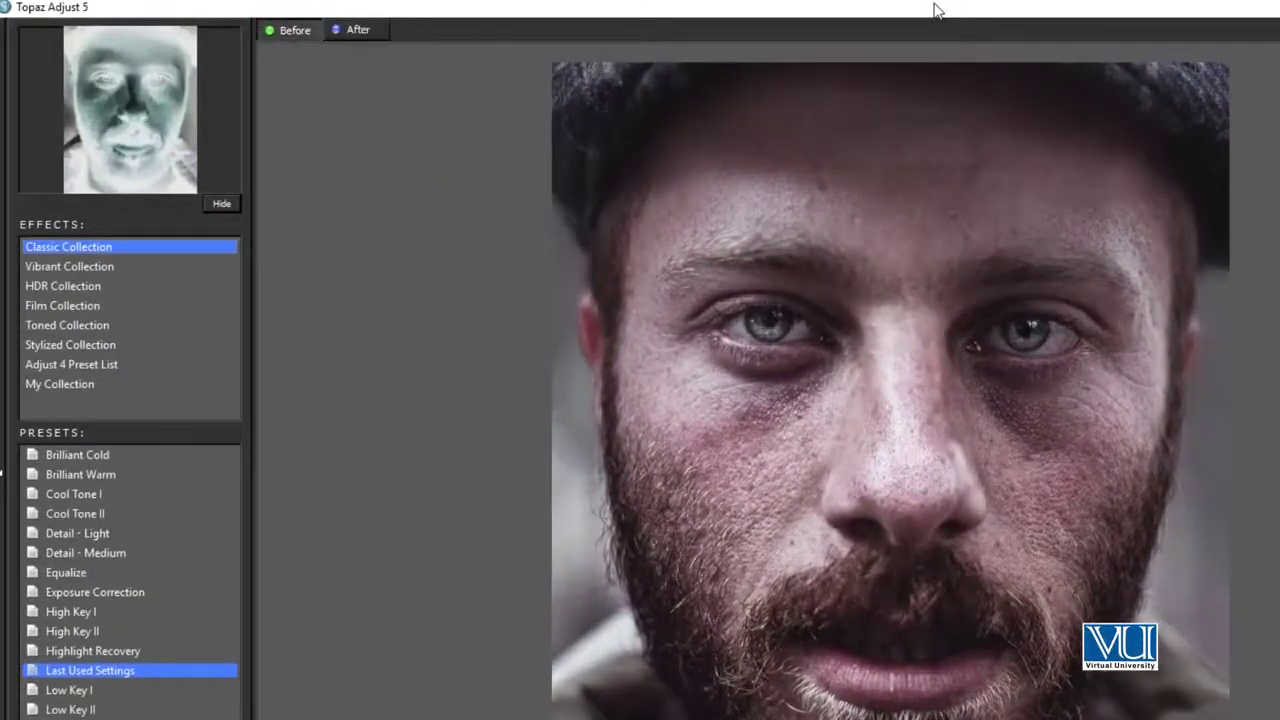
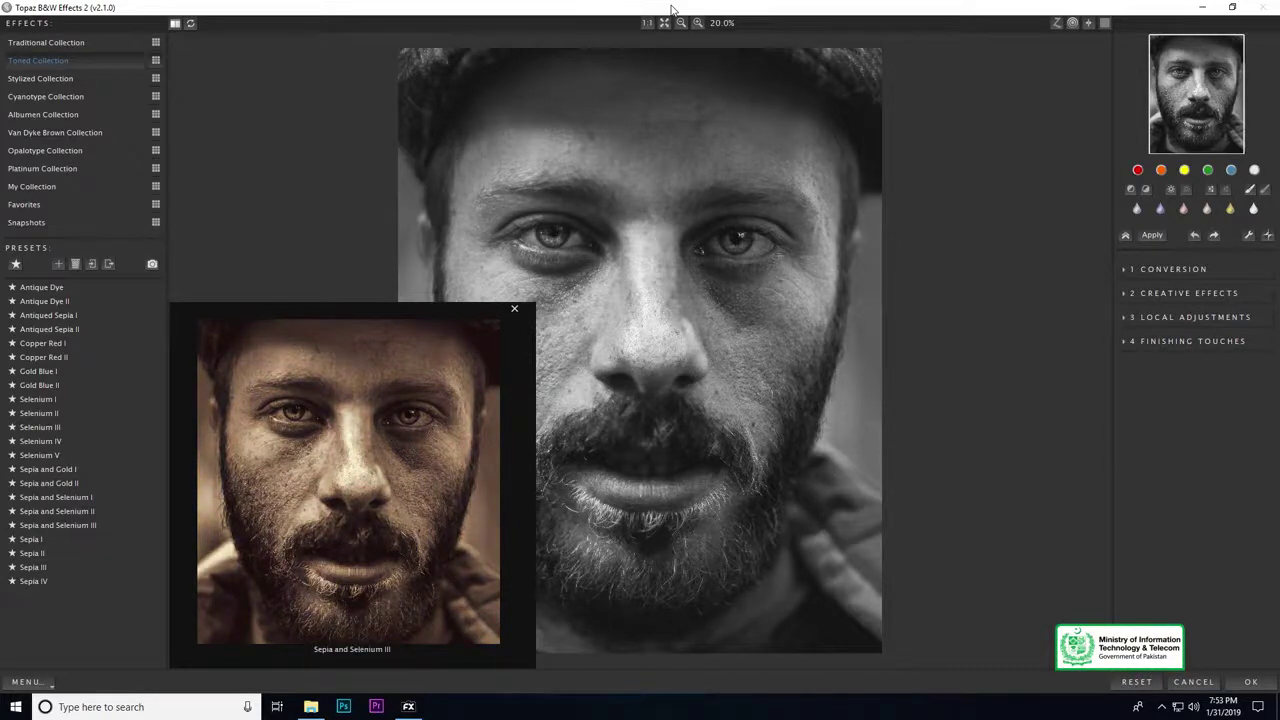
Try the Toned Collection's Antique Dye II, Antiqued Sepia I and Antiqued Sepia II presets, and return to photoFXlab without applying any.
click(60, 289)
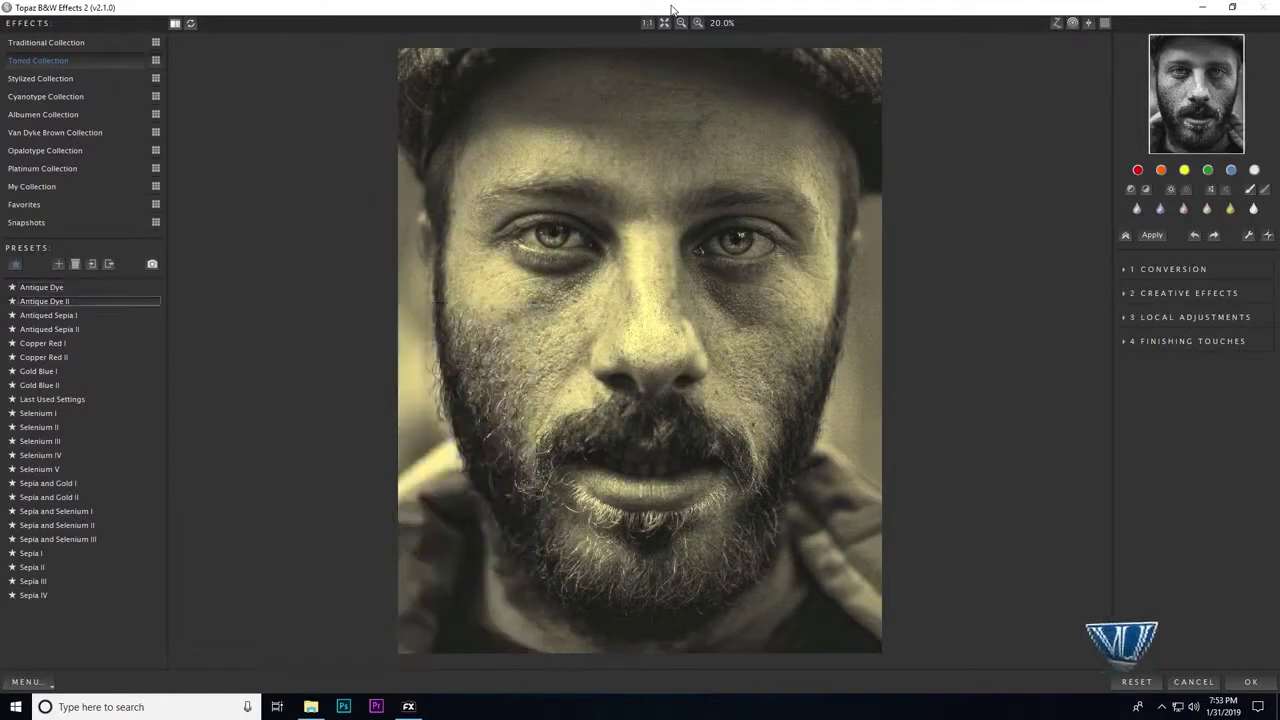
click(50, 315)
key(Down)
key(Down)
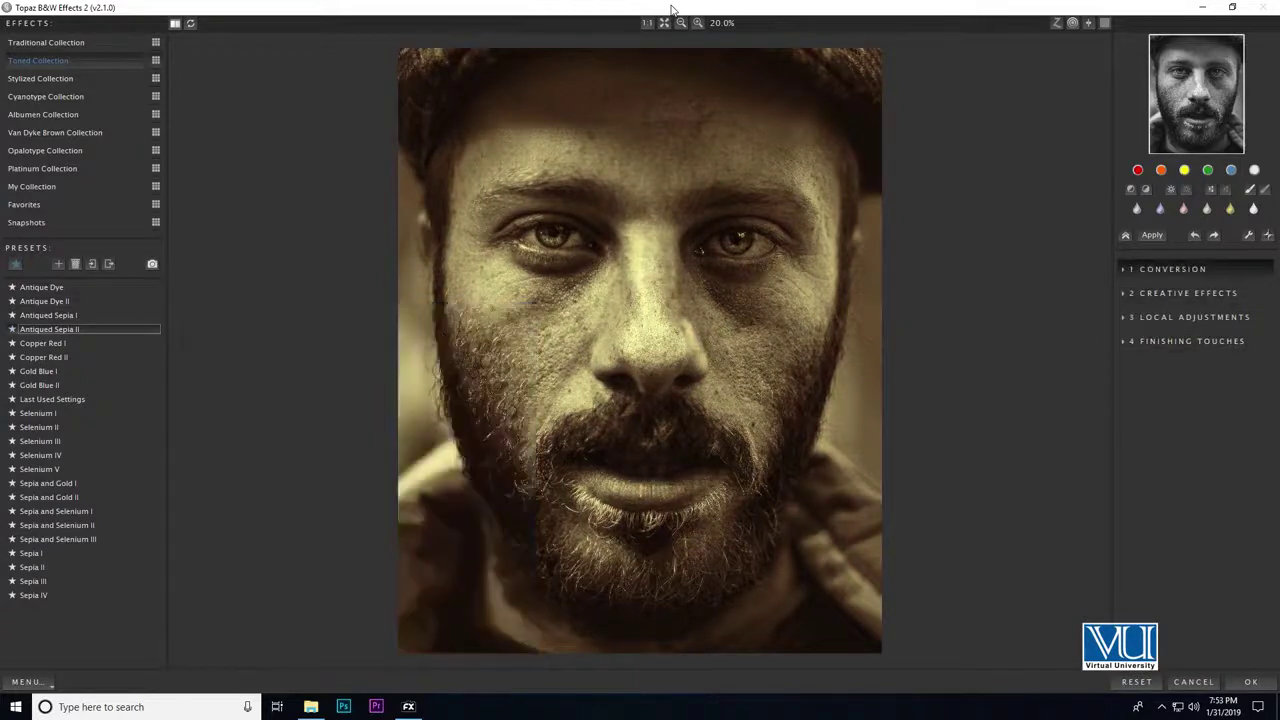
click(1168, 269)
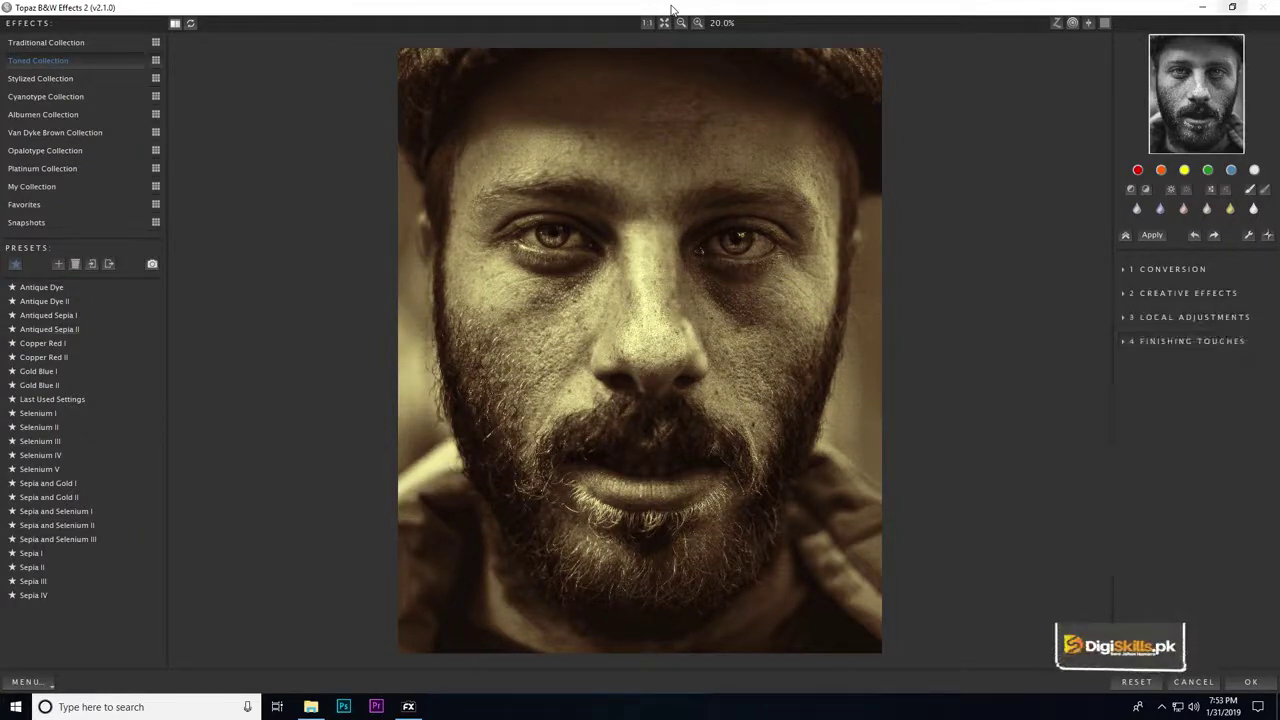
key(Escape)
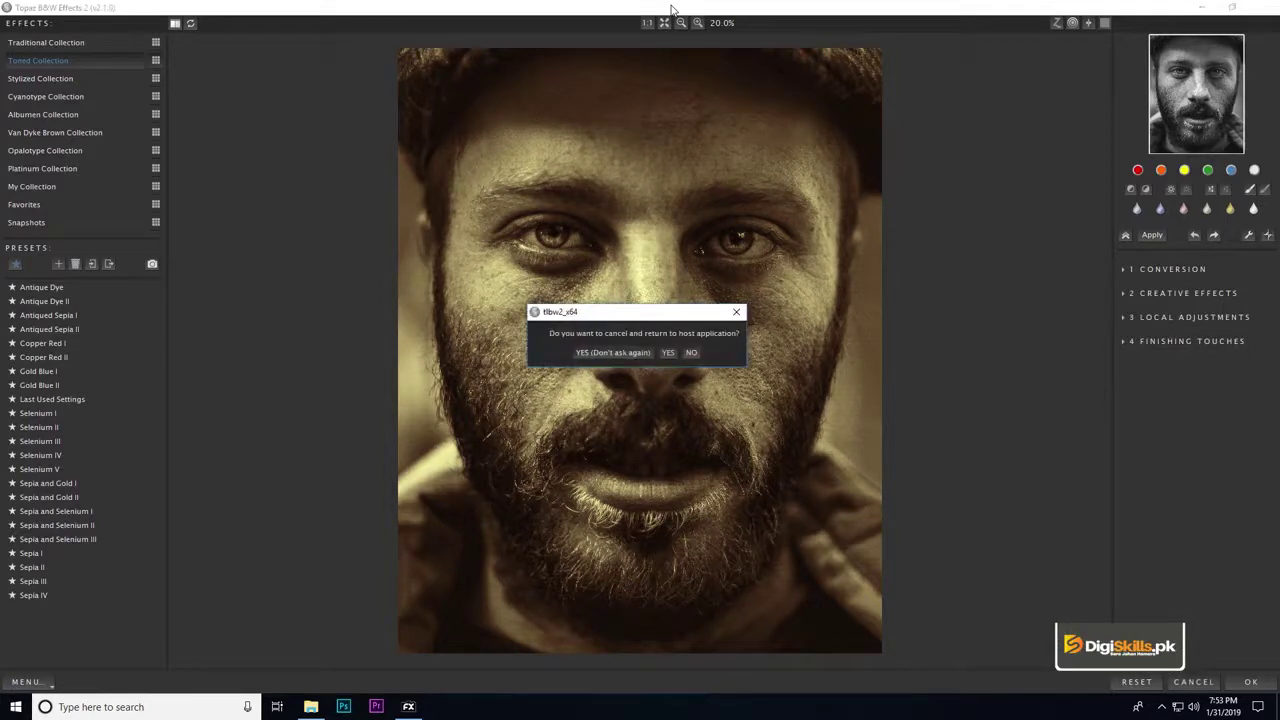
key(Return)
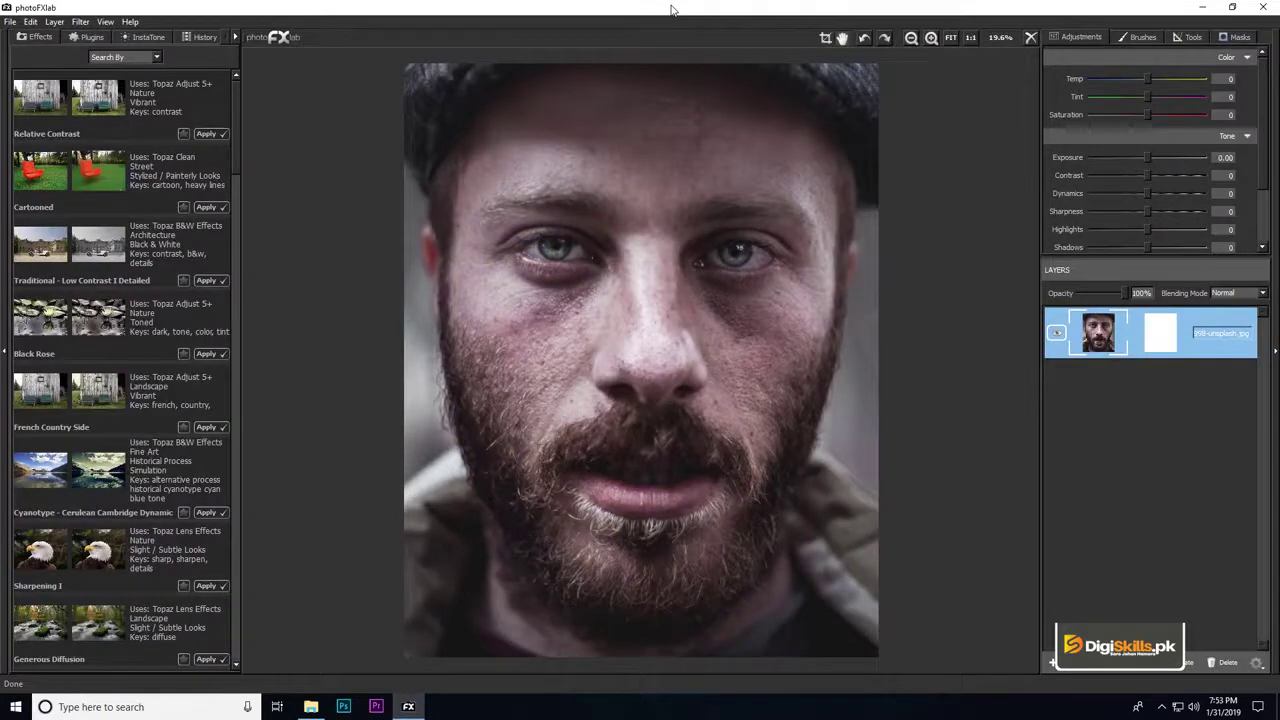
Browse the Topaz Labs plug-in filters and launch another one for the portrait.
mouse_move(101, 37)
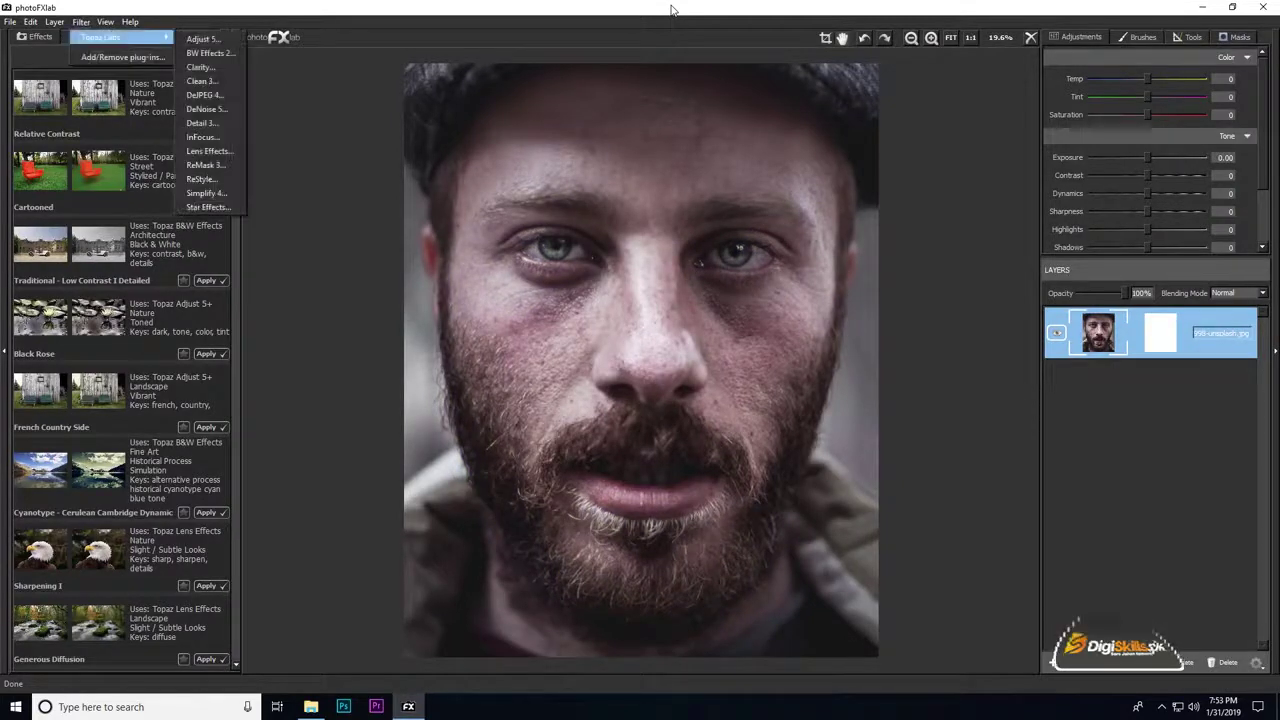
key(Down)
key(Down)
key(Down)
key(Down)
key(Down)
key(Down)
key(Down)
key(Up)
key(Up)
key(Up)
key(Down)
key(Down)
key(Down)
key(Down)
key(Return)
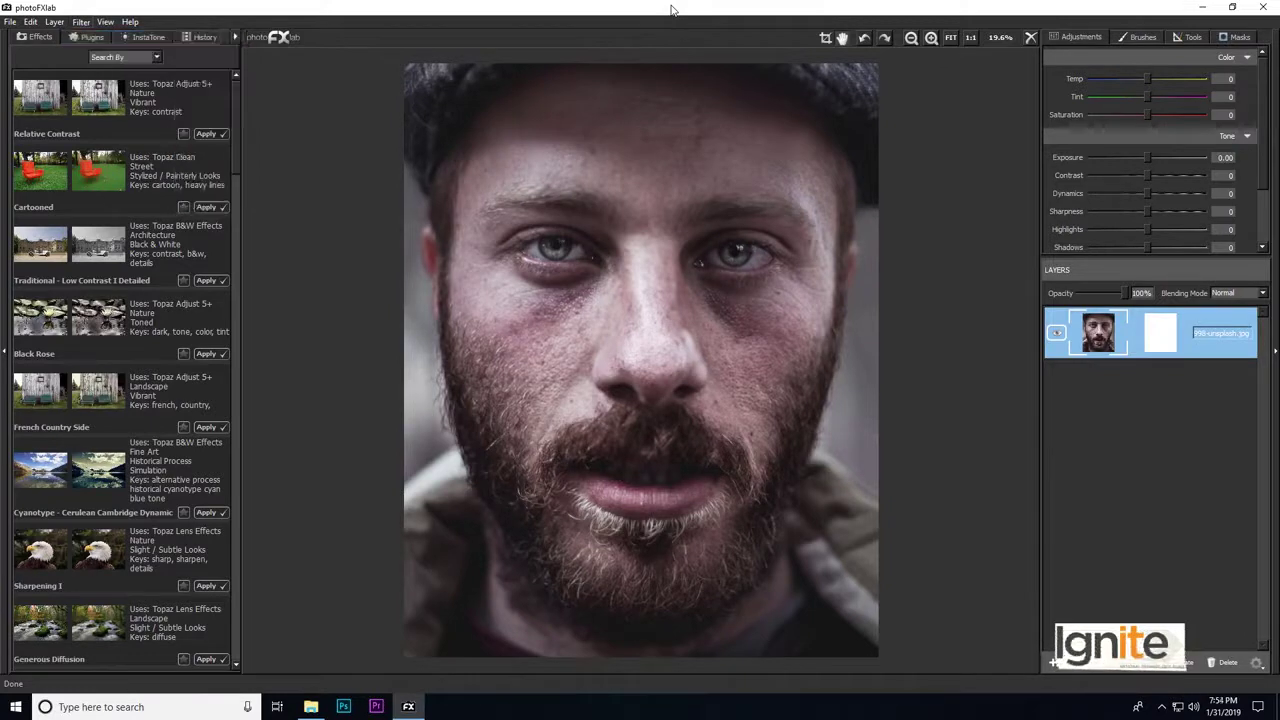